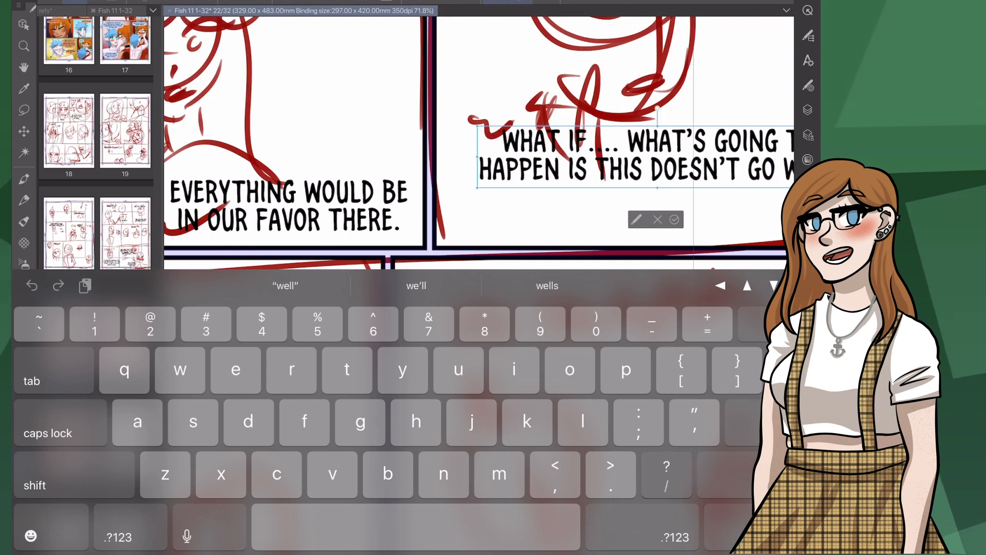
- Break the second panel's dialogue into three lines: "WHAT IF.... WHAT'S", "GOING TO HAPPEN IS THIS" and "DOESN'T GO WELL?"
{"action": "left_click", "coordinate": [664, 165]}
{"action": "key", "text": "Return"}
{"action": "key", "text": "BackSpace"}
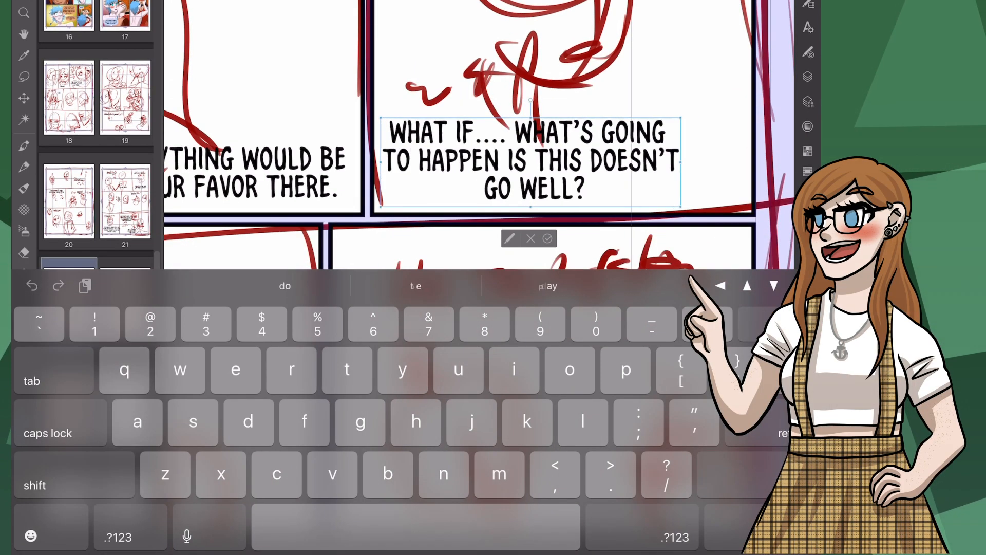
{"action": "key", "text": "Return"}
{"action": "key", "text": "BackSpace"}
{"action": "key", "text": "Return"}
{"action": "left_click", "coordinate": [509, 241]}
{"action": "key", "text": "BackSpace"}
{"action": "key", "text": "BackSpace"}
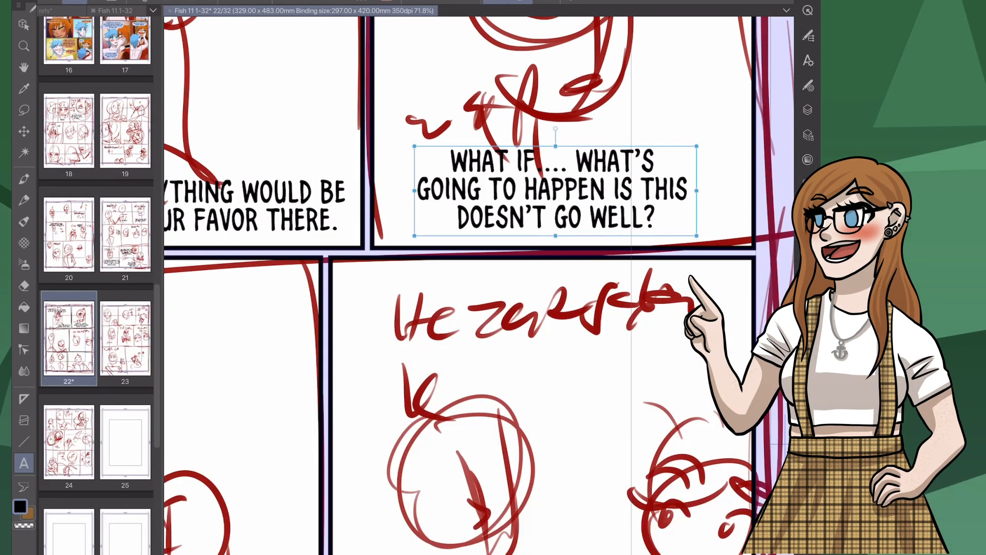
- Add the two-line dialogue "HEZAK IS A GOOD PERSON IZUMI, THAT MEANS SOMETHING." at the top of the fourth panel
{"action": "scroll", "coordinate": [478, 285], "scroll_direction": "down", "scroll_amount": 3}
{"action": "left_click", "coordinate": [435, 162]}
{"action": "type", "text": "HEZAK IS A GOOD PERSON IZUMI,"}
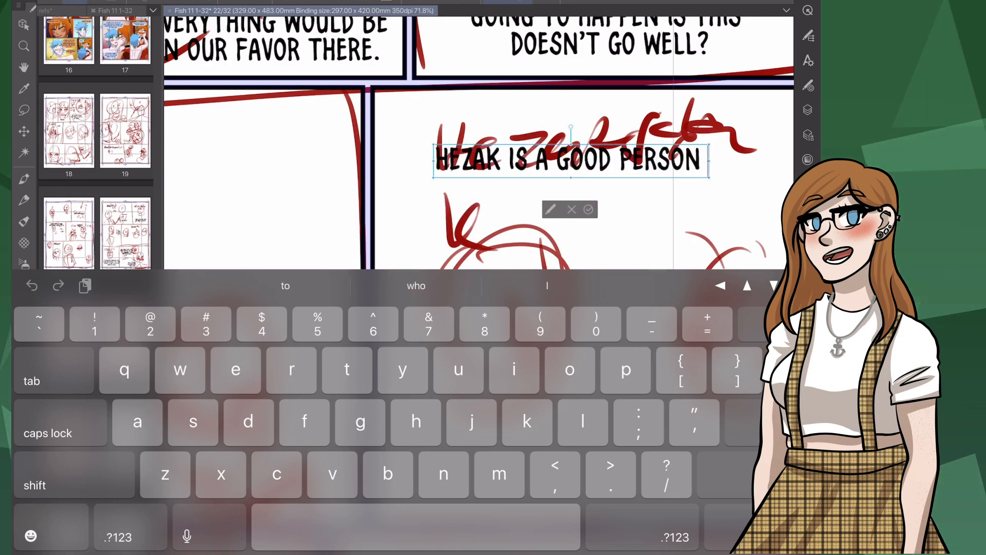
{"action": "key", "text": "Return"}
{"action": "type", "text": "THAT MEANS SOMETHING."}
{"action": "scroll", "coordinate": [478, 285], "scroll_direction": "down", "scroll_amount": 7}
{"action": "scroll", "coordinate": [478, 285], "scroll_direction": "right", "scroll_amount": 7}
{"action": "left_click", "coordinate": [742, 250]}
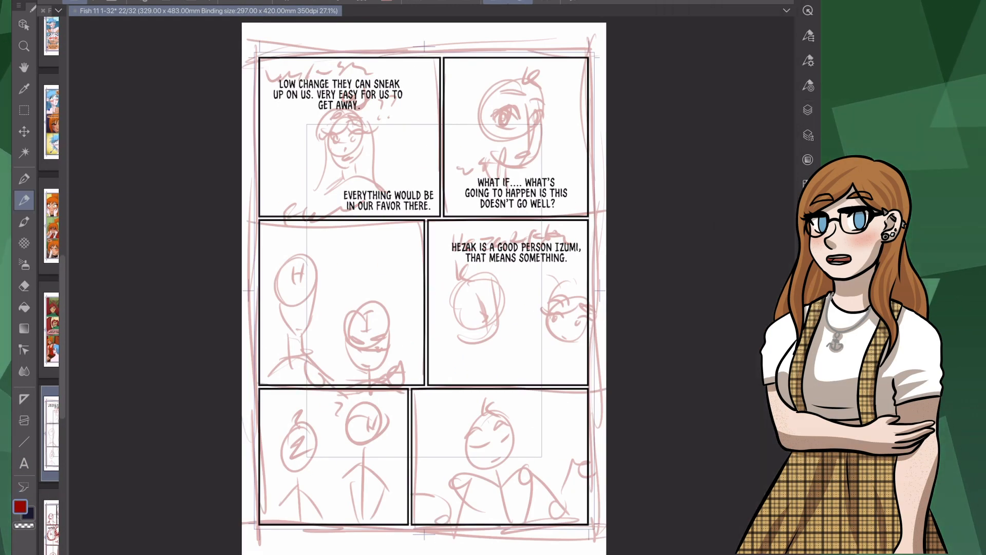
- Correct "CHANGE" to "CHANCE" in the first panel's upper dialogue
{"action": "scroll", "coordinate": [332, 94], "scroll_direction": "up", "scroll_amount": 5}
{"action": "left_click", "coordinate": [24, 463]}
{"action": "left_click", "coordinate": [309, 65]}
{"action": "key", "text": "BackSpace"}
{"action": "type", "text": "c"}
{"action": "left_click", "coordinate": [774, 537]}
- Sketch the head circle and jaw of the first panel's character in dark red over the faded rough
{"action": "left_click", "coordinate": [25, 200]}
{"action": "left_click", "coordinate": [808, 110]}
{"action": "left_click", "coordinate": [745, 202]}
{"action": "left_click", "coordinate": [808, 110]}
{"action": "scroll", "coordinate": [390, 247], "scroll_direction": "up", "scroll_amount": 1}
{"action": "left_click_drag", "start_coordinate": [359, 172], "coordinate": [372, 164]}
{"action": "left_click_drag", "start_coordinate": [332, 226], "coordinate": [388, 324]}
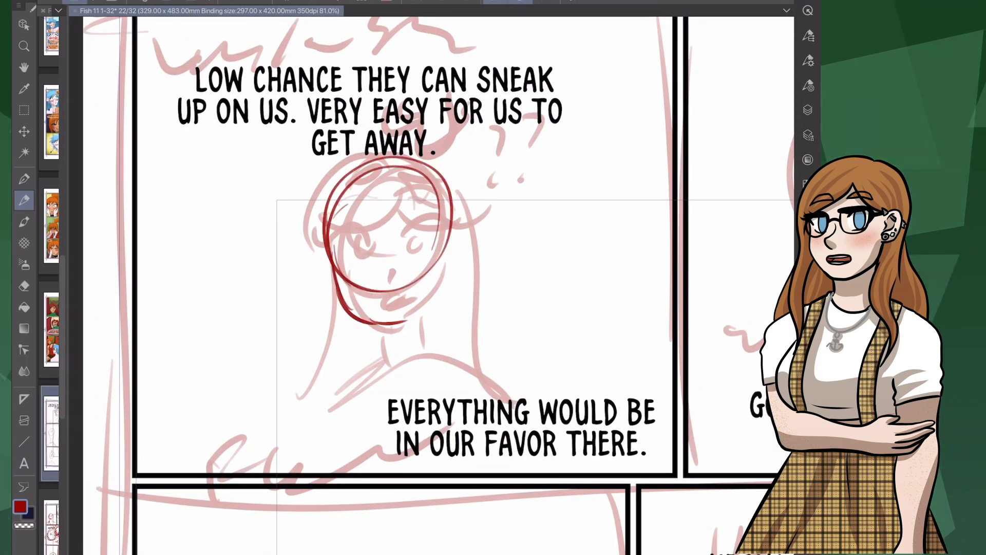
- Refine the first-panel head into one long face outline with a rounded chin, erasing the excess construction lines
{"action": "left_click_drag", "start_coordinate": [452, 220], "coordinate": [389, 329]}
{"action": "scroll", "coordinate": [391, 246], "scroll_direction": "up", "scroll_amount": 1}
{"action": "left_click", "coordinate": [24, 286]}
{"action": "left_click_drag", "start_coordinate": [343, 280], "coordinate": [333, 240]}
{"action": "left_click_drag", "start_coordinate": [455, 221], "coordinate": [442, 329]}
{"action": "left_click_drag", "start_coordinate": [355, 321], "coordinate": [428, 285]}
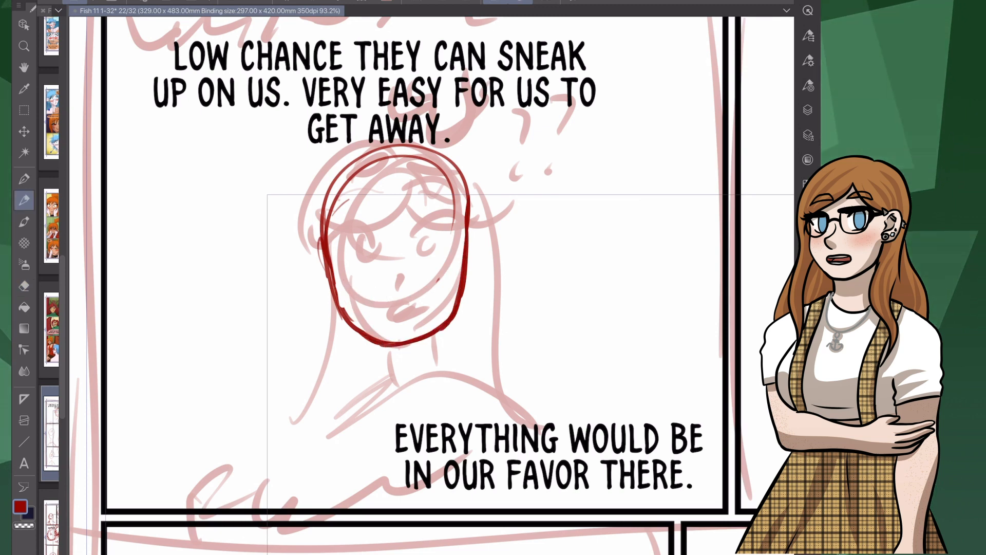
- Draw the first-panel character's neck, shoulder lines and two long pointed ears
{"action": "left_click_drag", "start_coordinate": [356, 331], "coordinate": [373, 383]}
{"action": "left_click_drag", "start_coordinate": [441, 333], "coordinate": [431, 376]}
{"action": "mouse_move", "coordinate": [365, 339]}
{"action": "left_mouse_down"}
{"action": "mouse_move", "coordinate": [376, 362]}
{"action": "mouse_move", "coordinate": [347, 405]}
{"action": "left_mouse_up"}
{"action": "left_click_drag", "start_coordinate": [434, 377], "coordinate": [496, 403]}
{"action": "left_click_drag", "start_coordinate": [426, 150], "coordinate": [326, 262]}
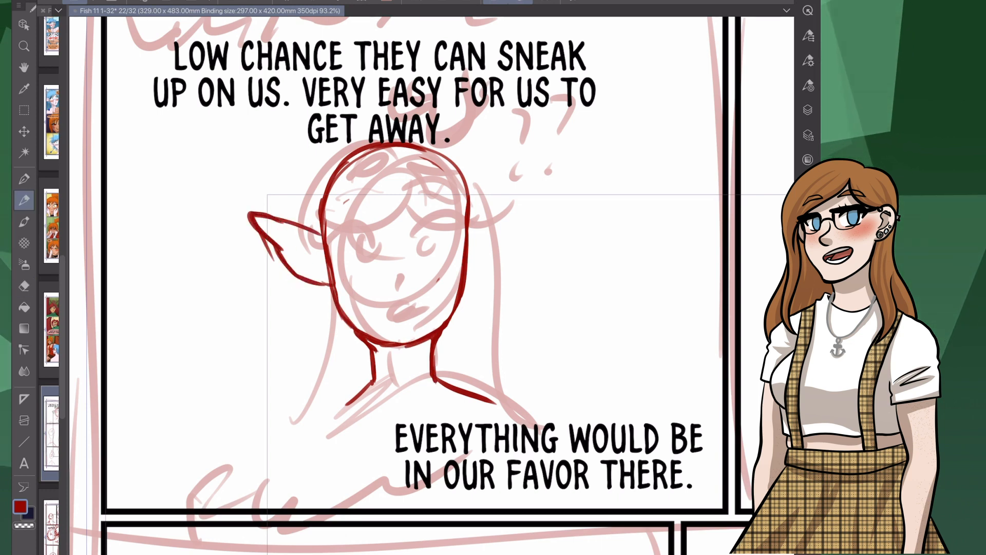
{"action": "left_click_drag", "start_coordinate": [285, 238], "coordinate": [325, 264]}
{"action": "left_click_drag", "start_coordinate": [467, 234], "coordinate": [534, 215]}
{"action": "left_click_drag", "start_coordinate": [533, 215], "coordinate": [468, 282]}
- Draw the lashed eyes, nose, mouth, eyebrows and fringe on the first-panel face
{"action": "left_click_drag", "start_coordinate": [413, 233], "coordinate": [482, 223]}
{"action": "left_click_drag", "start_coordinate": [351, 228], "coordinate": [360, 257]}
{"action": "left_click_drag", "start_coordinate": [432, 229], "coordinate": [435, 259]}
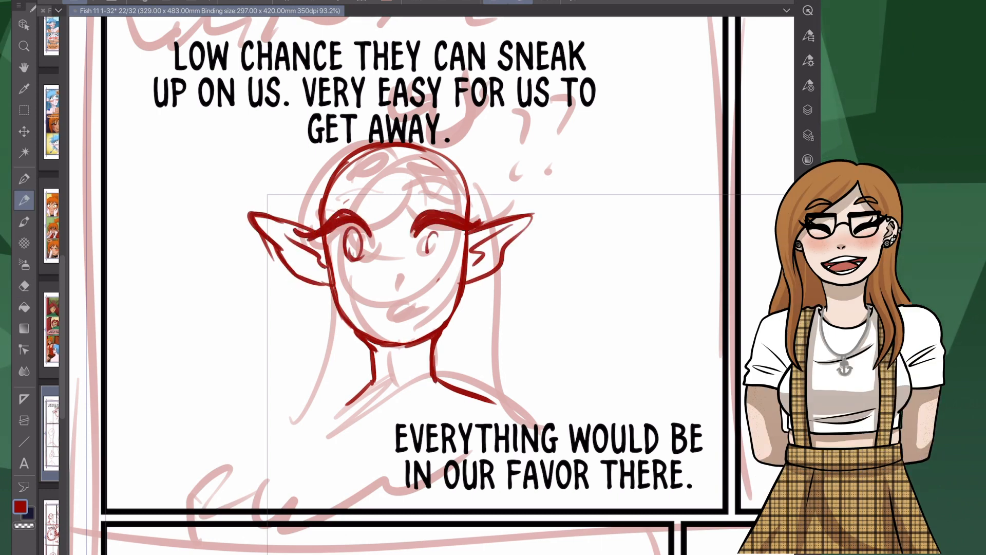
{"action": "left_click_drag", "start_coordinate": [405, 287], "coordinate": [400, 294]}
{"action": "left_click_drag", "start_coordinate": [386, 324], "coordinate": [420, 315]}
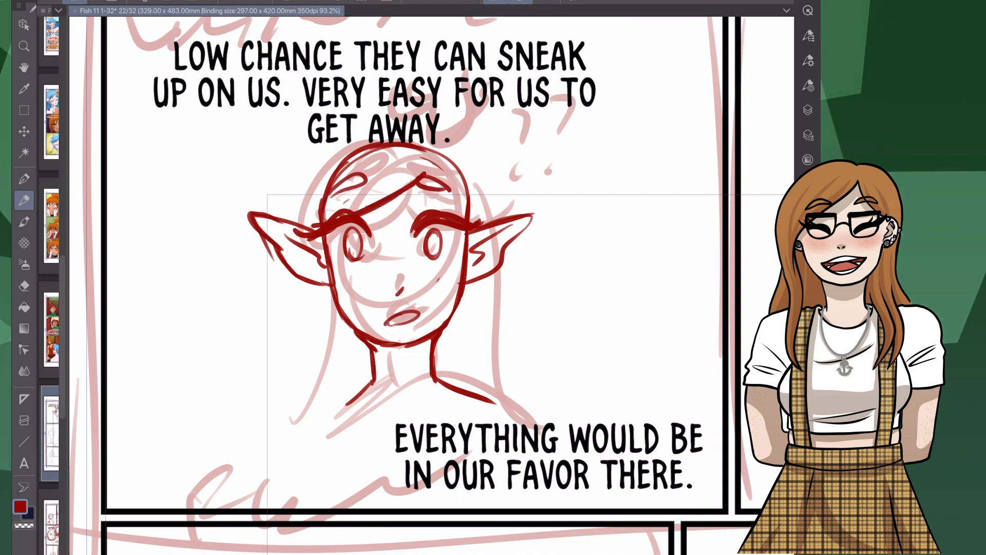
{"action": "scroll", "coordinate": [431, 285], "scroll_direction": "up", "scroll_amount": 1}
{"action": "scroll", "coordinate": [431, 286], "scroll_direction": "down", "scroll_amount": 1}
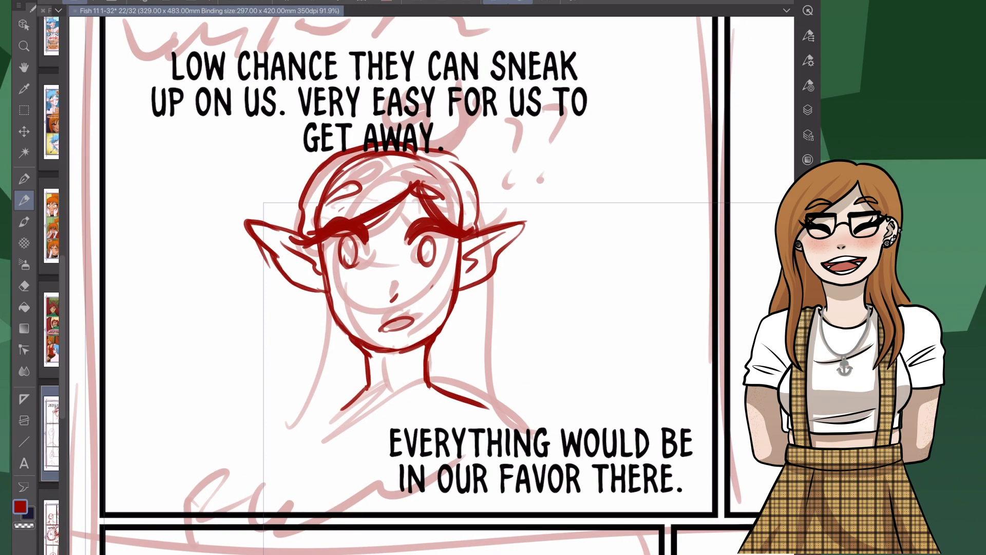
- Lasso the first-panel head sketch and scale it to be slightly shorter vertically
{"action": "left_click", "coordinate": [24, 110]}
{"action": "left_click", "coordinate": [809, 35]}
{"action": "left_click", "coordinate": [771, 72]}
{"action": "left_click_drag", "start_coordinate": [520, 124], "coordinate": [598, 239]}
{"action": "key", "text": "ctrl+t"}
{"action": "left_click_drag", "start_coordinate": [400, 91], "coordinate": [400, 97]}
{"action": "left_click_drag", "start_coordinate": [400, 454], "coordinate": [401, 442]}
{"action": "left_click", "coordinate": [434, 461]}
- Draw long hair strands beside the first-panel face, then the shoulders and arms down to the panel border
{"action": "left_click", "coordinate": [24, 201]}
{"action": "left_click_drag", "start_coordinate": [319, 243], "coordinate": [308, 356]}
{"action": "scroll", "coordinate": [431, 286], "scroll_direction": "down", "scroll_amount": 3}
{"action": "left_click_drag", "start_coordinate": [341, 138], "coordinate": [304, 383]}
{"action": "left_click_drag", "start_coordinate": [472, 166], "coordinate": [506, 382]}
{"action": "left_click_drag", "start_coordinate": [384, 248], "coordinate": [238, 341]}
{"action": "left_click_drag", "start_coordinate": [306, 293], "coordinate": [244, 383]}
{"action": "left_click_drag", "start_coordinate": [491, 267], "coordinate": [554, 298]}
{"action": "left_click_drag", "start_coordinate": [552, 290], "coordinate": [591, 383]}
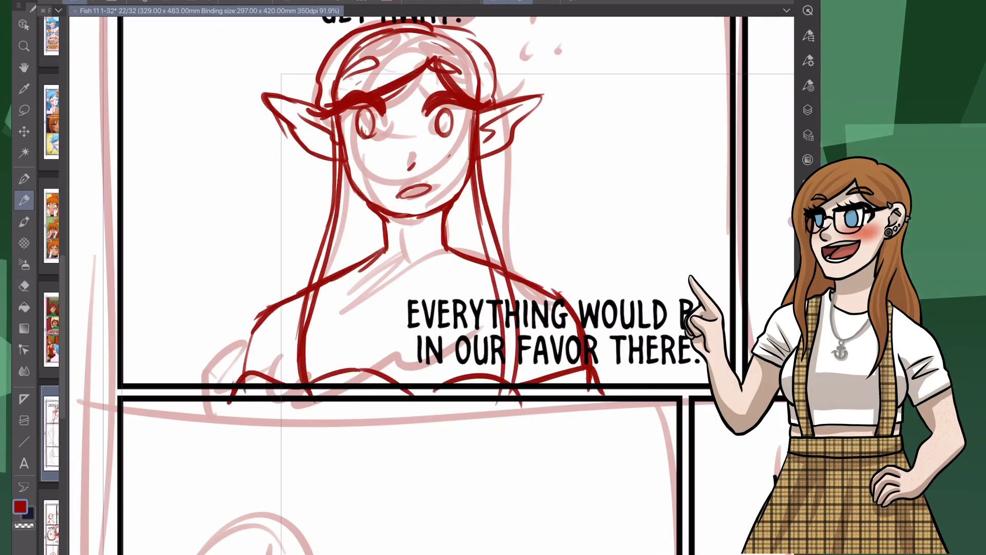
- Draw flowing hair strands sweeping outward behind the first-panel character's shoulder, undoing the last stroke
{"action": "scroll", "coordinate": [432, 286], "scroll_direction": "up", "scroll_amount": 2}
{"action": "scroll", "coordinate": [431, 286], "scroll_direction": "down", "scroll_amount": 3}
{"action": "scroll", "coordinate": [432, 285], "scroll_direction": "up", "scroll_amount": 3}
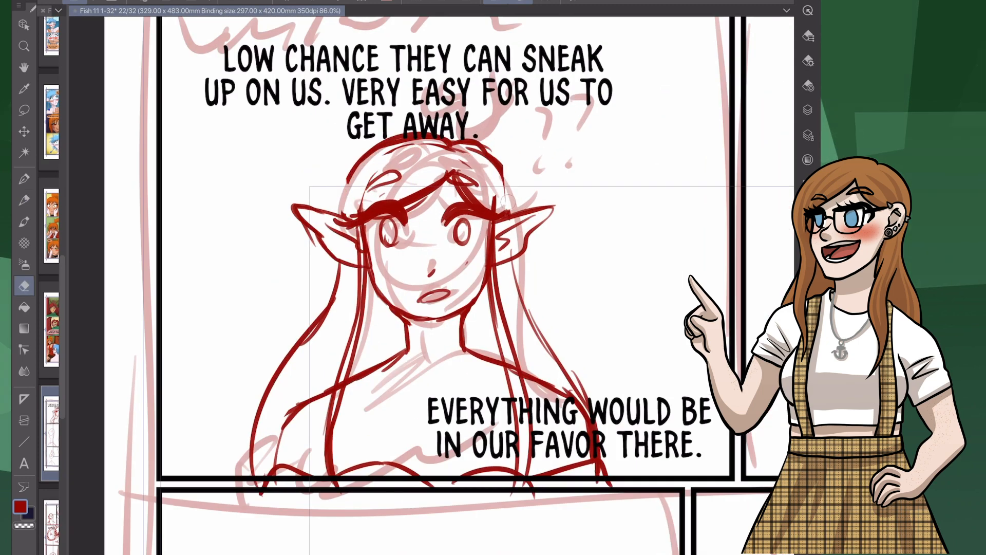
{"action": "key", "text": "m"}
{"action": "key", "text": "ctrl+t"}
{"action": "left_click_drag", "start_coordinate": [430, 249], "coordinate": [431, 279]}
{"action": "key", "text": "Return"}
{"action": "key", "text": "p"}
{"action": "left_click_drag", "start_coordinate": [328, 307], "coordinate": [182, 486]}
{"action": "left_click_drag", "start_coordinate": [276, 375], "coordinate": [186, 475]}
{"action": "left_click_drag", "start_coordinate": [360, 272], "coordinate": [267, 467]}
{"action": "key", "text": "ctrl+z"}
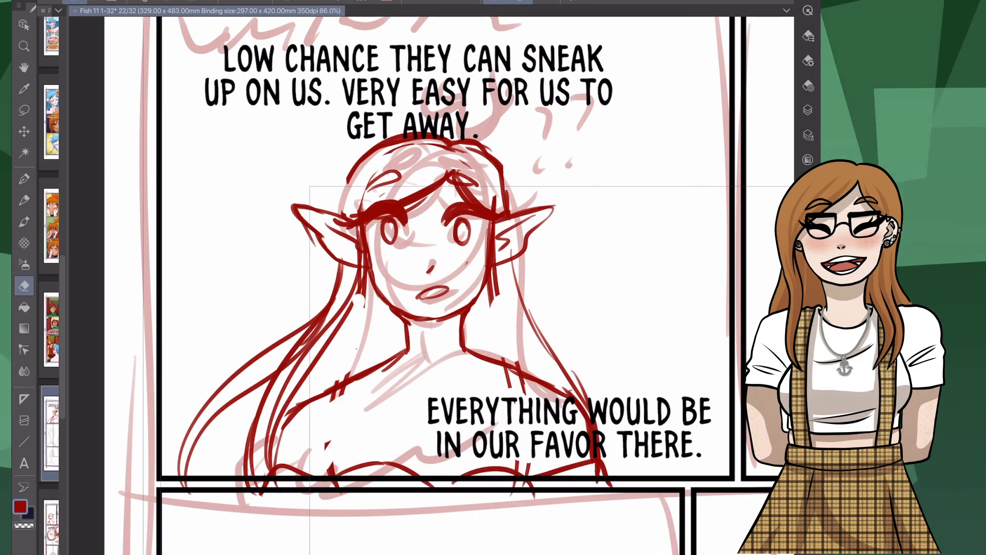
- Rework the first-panel character's hair strands around the ears, neck and shoulders
{"action": "left_click_drag", "start_coordinate": [506, 268], "coordinate": [492, 360]}
{"action": "left_click_drag", "start_coordinate": [340, 265], "coordinate": [286, 337]}
{"action": "left_click_drag", "start_coordinate": [432, 285], "coordinate": [375, 399]}
{"action": "left_click_drag", "start_coordinate": [304, 276], "coordinate": [283, 328]}
{"action": "scroll", "coordinate": [432, 285], "scroll_direction": "down", "scroll_amount": 3}
{"action": "left_click_drag", "start_coordinate": [431, 285], "coordinate": [409, 274]}
{"action": "scroll", "coordinate": [432, 285], "scroll_direction": "up", "scroll_amount": 3}
- Sketch the second panel's three-quarter face with its contour, jaw, eyelids, nose and mouth
{"action": "left_click_drag", "start_coordinate": [657, 257], "coordinate": [214, 318]}
{"action": "left_click_drag", "start_coordinate": [432, 265], "coordinate": [418, 306]}
{"action": "mouse_move", "coordinate": [475, 158]}
{"action": "left_mouse_down"}
{"action": "mouse_move", "coordinate": [479, 268]}
{"action": "mouse_move", "coordinate": [461, 383]}
{"action": "left_mouse_up"}
{"action": "left_click_drag", "start_coordinate": [314, 292], "coordinate": [462, 403]}
{"action": "mouse_move", "coordinate": [454, 202]}
{"action": "left_mouse_down"}
{"action": "mouse_move", "coordinate": [442, 324]}
{"action": "mouse_move", "coordinate": [411, 361]}
{"action": "left_mouse_up"}
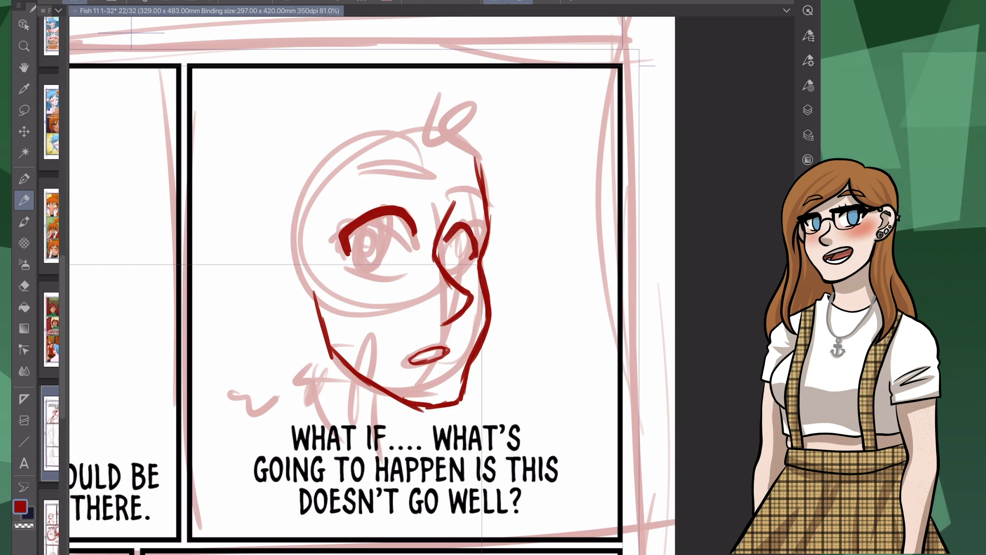
- Lasso the larger eye of the second-panel face and move it slightly away from the nose
{"action": "key", "text": "m"}
{"action": "left_click_drag", "start_coordinate": [328, 205], "coordinate": [327, 221]}
{"action": "key", "text": "ctrl+t"}
{"action": "left_click_drag", "start_coordinate": [378, 242], "coordinate": [366, 219]}
{"action": "key", "text": "Return"}
{"action": "left_click_drag", "start_coordinate": [355, 216], "coordinate": [352, 221]}
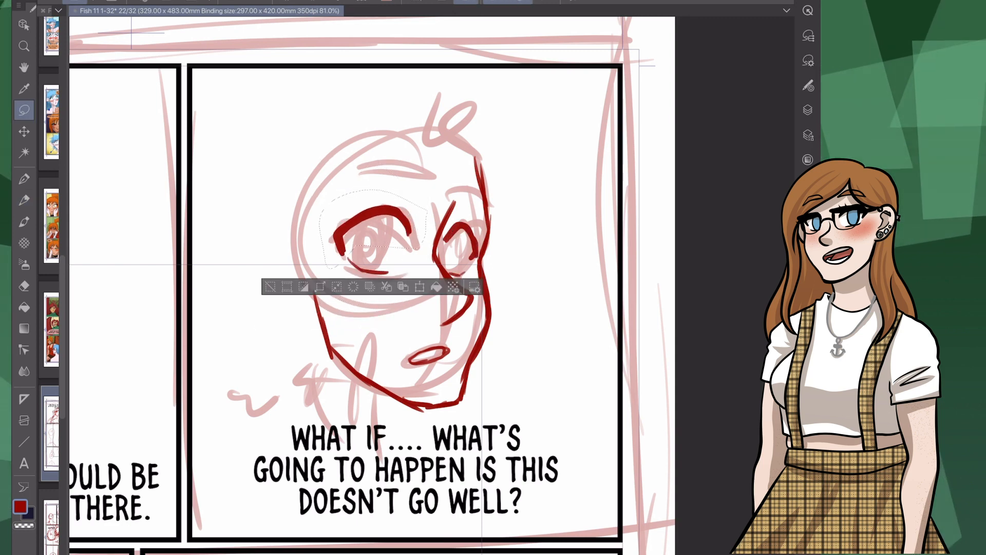
{"action": "key", "text": "ctrl+d"}
- Draw the second-panel character's eyebrows and long pointed ear, and clean up the jawline
{"action": "mouse_move", "coordinate": [337, 190]}
{"action": "left_mouse_down"}
{"action": "mouse_move", "coordinate": [419, 179]}
{"action": "mouse_move", "coordinate": [483, 198]}
{"action": "left_mouse_up"}
{"action": "left_click_drag", "start_coordinate": [303, 212], "coordinate": [246, 264]}
{"action": "left_click_drag", "start_coordinate": [205, 166], "coordinate": [308, 215]}
{"action": "left_click_drag", "start_coordinate": [231, 246], "coordinate": [315, 297]}
{"action": "left_click_drag", "start_coordinate": [491, 309], "coordinate": [411, 409]}
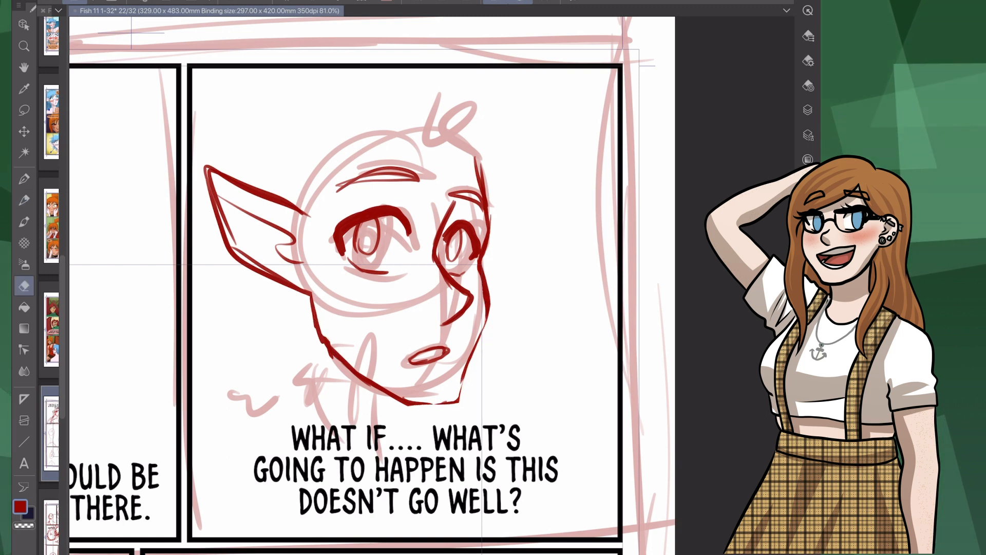
- Draw the second-panel character's spiky fringe, ring earring and the first hair tuft above the head
{"action": "key", "text": "p"}
{"action": "left_click_drag", "start_coordinate": [429, 159], "coordinate": [401, 234]}
{"action": "left_click_drag", "start_coordinate": [468, 162], "coordinate": [419, 226]}
{"action": "left_click_drag", "start_coordinate": [382, 156], "coordinate": [323, 273]}
{"action": "left_click_drag", "start_coordinate": [314, 170], "coordinate": [308, 277]}
{"action": "left_click_drag", "start_coordinate": [301, 291], "coordinate": [297, 300]}
{"action": "left_click_drag", "start_coordinate": [417, 28], "coordinate": [465, 121]}
{"action": "left_click_drag", "start_coordinate": [497, 183], "coordinate": [496, 264]}
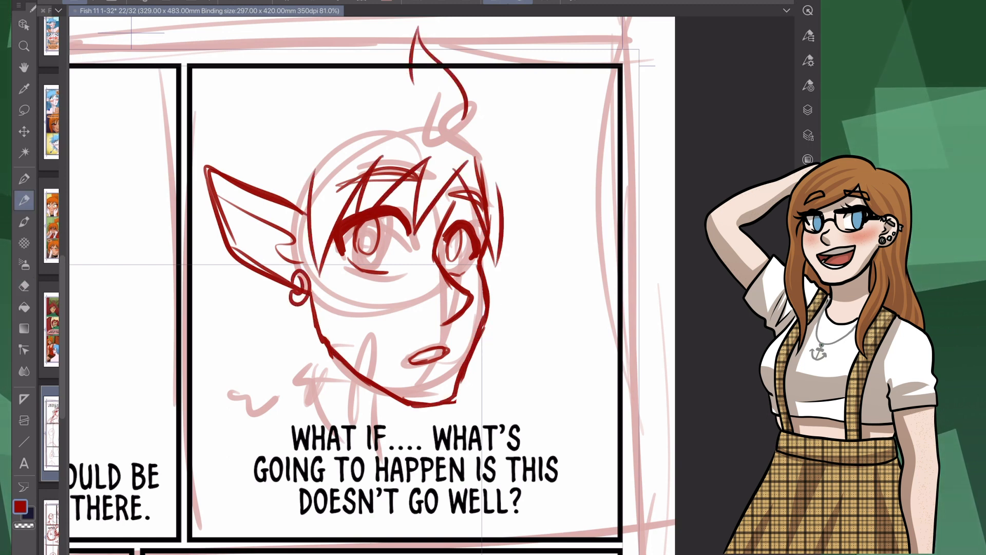
- Draw the spiky outer hair outline around the second-panel character's head and ear
{"action": "left_click_drag", "start_coordinate": [318, 96], "coordinate": [204, 133]}
{"action": "left_click_drag", "start_coordinate": [462, 120], "coordinate": [558, 135]}
{"action": "left_click_drag", "start_coordinate": [506, 161], "coordinate": [547, 231]}
{"action": "left_click_drag", "start_coordinate": [512, 209], "coordinate": [518, 319]}
{"action": "left_click_drag", "start_coordinate": [272, 149], "coordinate": [194, 228]}
{"action": "left_click_drag", "start_coordinate": [252, 256], "coordinate": [232, 325]}
- Draw the long strands behind the second-panel character's jaw, the neck and both shoulder lines
{"action": "mouse_move", "coordinate": [295, 306]}
{"action": "left_mouse_down"}
{"action": "mouse_move", "coordinate": [303, 417]}
{"action": "mouse_move", "coordinate": [340, 484]}
{"action": "left_mouse_up"}
{"action": "left_click_drag", "start_coordinate": [418, 407], "coordinate": [420, 474]}
{"action": "left_click_drag", "start_coordinate": [407, 426], "coordinate": [384, 499]}
{"action": "left_click_drag", "start_coordinate": [360, 308], "coordinate": [395, 277]}
{"action": "mouse_move", "coordinate": [347, 293]}
{"action": "left_mouse_down"}
{"action": "mouse_move", "coordinate": [362, 380]}
{"action": "mouse_move", "coordinate": [386, 427]}
{"action": "left_mouse_up"}
{"action": "left_click_drag", "start_coordinate": [360, 359], "coordinate": [365, 245]}
{"action": "left_click_drag", "start_coordinate": [355, 307], "coordinate": [224, 375]}
{"action": "left_click_drag", "start_coordinate": [315, 332], "coordinate": [272, 367]}
{"action": "left_click_drag", "start_coordinate": [458, 310], "coordinate": [692, 373]}
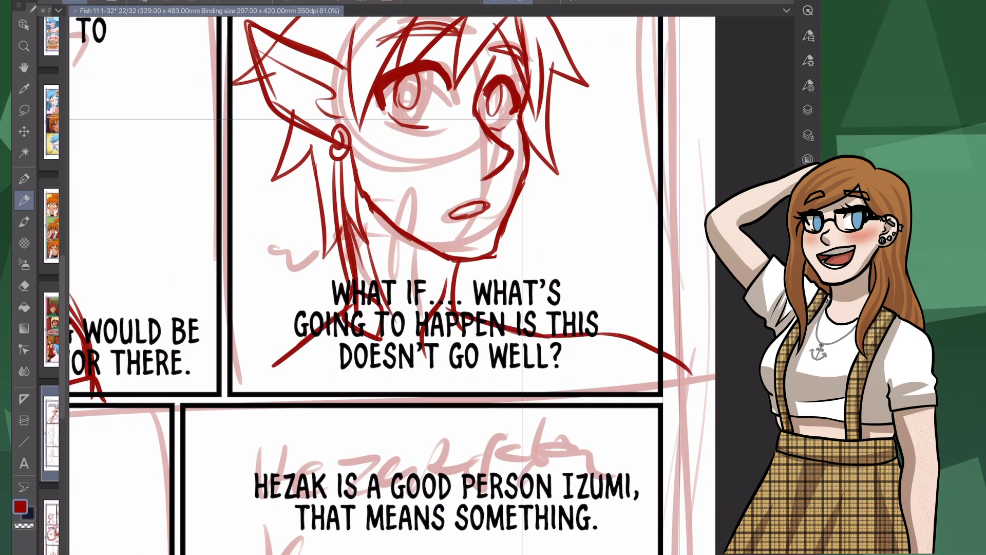
- Lasso the upper hair of the second-panel character and nudge it slightly down towards the head
{"action": "left_click_drag", "start_coordinate": [365, 245], "coordinate": [360, 391]}
{"action": "key", "text": "m"}
{"action": "left_click_drag", "start_coordinate": [289, 169], "coordinate": [278, 170]}
{"action": "left_click", "coordinate": [461, 193]}
{"action": "left_click_drag", "start_coordinate": [417, 100], "coordinate": [418, 106]}
{"action": "key", "text": "Return"}
{"action": "key", "text": "ctrl+d"}
{"action": "key", "text": "p"}
{"action": "mouse_move", "coordinate": [391, 277]}
{"action": "left_mouse_down"}
{"action": "mouse_move", "coordinate": [374, 267]}
{"action": "mouse_move", "coordinate": [359, 300]}
{"action": "left_mouse_up"}
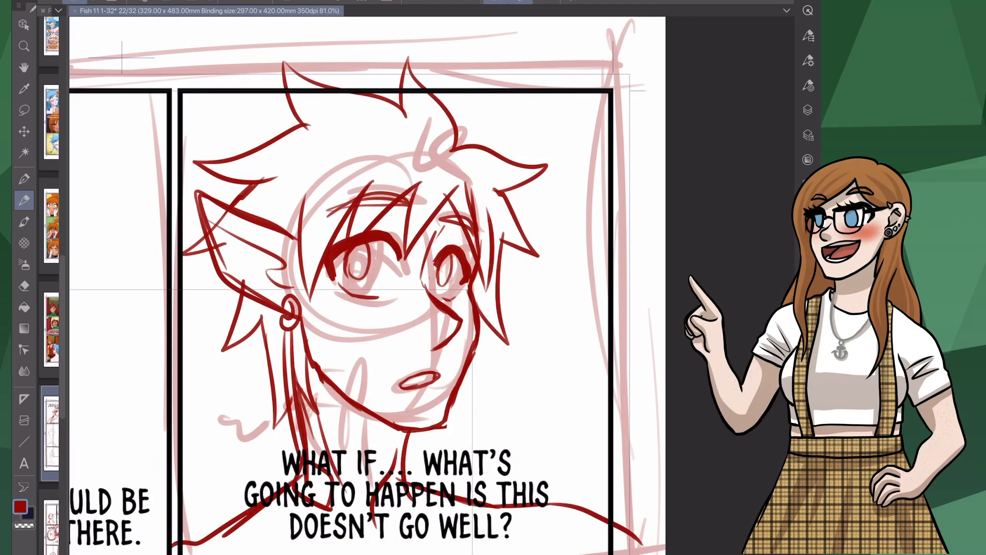
- Lasso the second-panel character sketch and move the selected part slightly down
{"action": "scroll", "coordinate": [591, 99], "scroll_direction": "down", "scroll_amount": 2}
{"action": "key", "text": "m"}
{"action": "left_click_drag", "start_coordinate": [524, 77], "coordinate": [684, 282]}
{"action": "key", "text": "ctrl+t"}
{"action": "left_click_drag", "start_coordinate": [435, 35], "coordinate": [434, 58]}
{"action": "key", "text": "Return"}
{"action": "key", "text": "ctrl+d"}
{"action": "key", "text": "p"}
- Outline the head and pointed chin of the third panel's "H" character, erasing and redrawing the chin lines
{"action": "left_click_drag", "start_coordinate": [487, 376], "coordinate": [761, 206]}
{"action": "scroll", "coordinate": [564, 246], "scroll_direction": "up", "scroll_amount": 3}
{"action": "scroll", "coordinate": [489, 282], "scroll_direction": "down", "scroll_amount": 5}
{"action": "scroll", "coordinate": [519, 381], "scroll_direction": "up", "scroll_amount": 3}
{"action": "left_click_drag", "start_coordinate": [276, 175], "coordinate": [292, 270]}
{"action": "left_click_drag", "start_coordinate": [400, 163], "coordinate": [392, 263]}
{"action": "left_click_drag", "start_coordinate": [396, 249], "coordinate": [355, 306]}
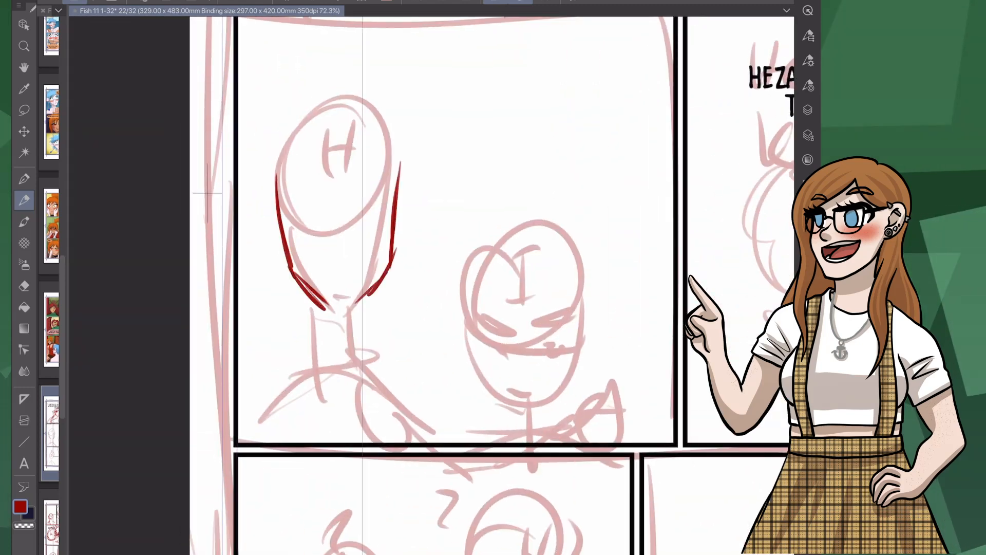
{"action": "left_click_drag", "start_coordinate": [289, 266], "coordinate": [338, 312]}
{"action": "key", "text": "e"}
{"action": "left_click_drag", "start_coordinate": [294, 285], "coordinate": [332, 318]}
{"action": "key", "text": "p"}
{"action": "left_click_drag", "start_coordinate": [278, 177], "coordinate": [363, 132]}
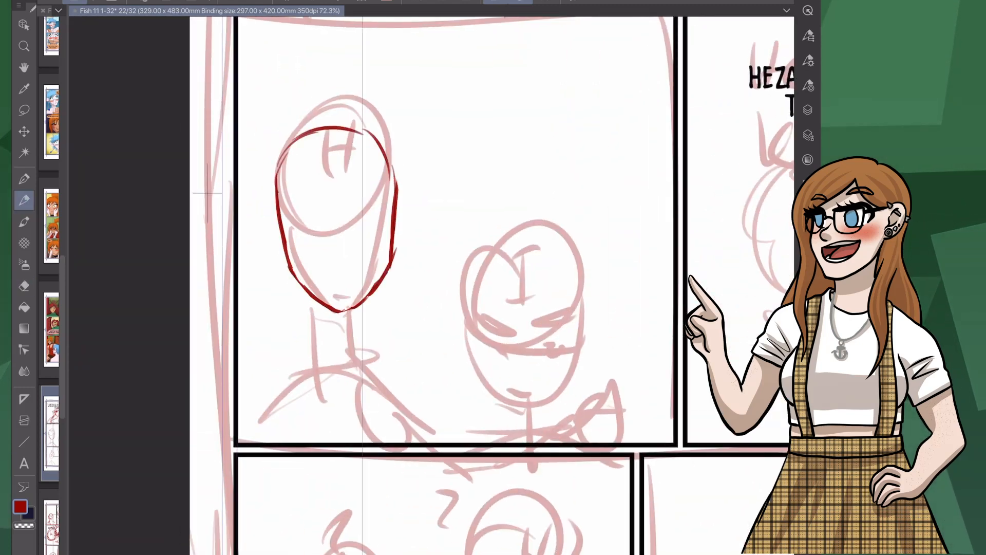
- Draw the slanted mouth and the half-lidded eyes on the third panel's "H" character
{"action": "left_click_drag", "start_coordinate": [330, 287], "coordinate": [352, 280]}
{"action": "scroll", "coordinate": [308, 128], "scroll_direction": "up", "scroll_amount": 3}
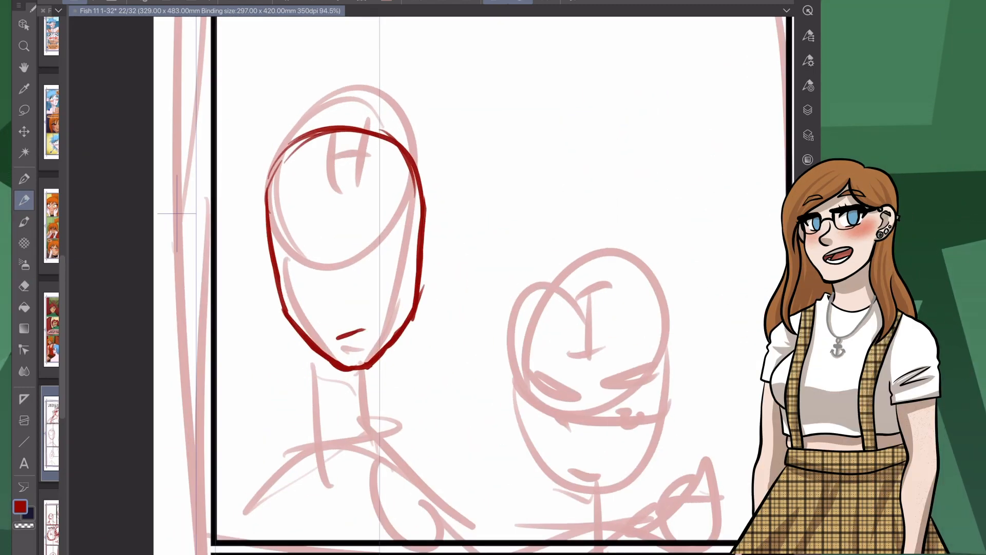
{"action": "scroll", "coordinate": [372, 369], "scroll_direction": "up", "scroll_amount": 1}
{"action": "left_click_drag", "start_coordinate": [286, 217], "coordinate": [310, 237]}
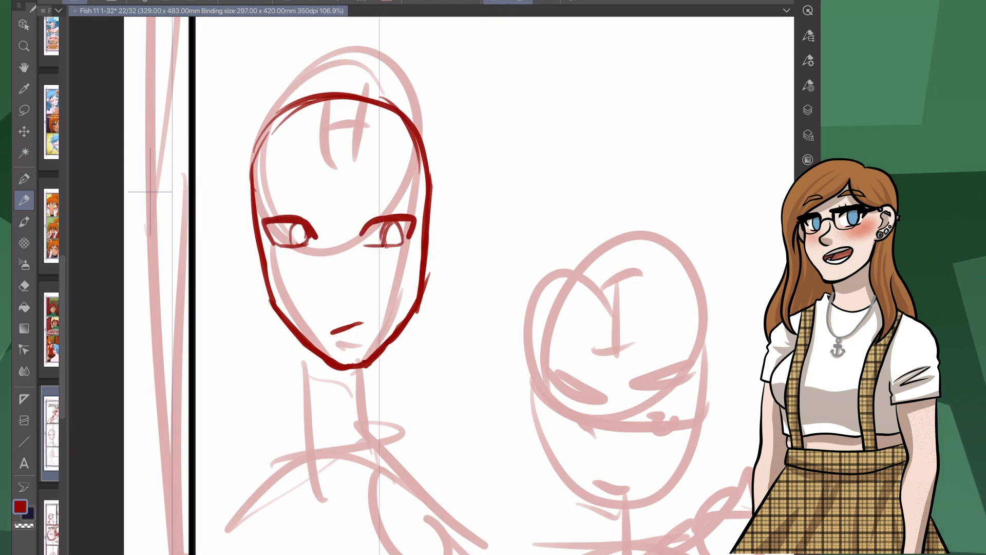
- Add the ears, slanted brows and nose to the third panel's "H" character and draw the neck and shoulder start
{"action": "left_click_drag", "start_coordinate": [235, 237], "coordinate": [265, 274]}
{"action": "left_click_drag", "start_coordinate": [432, 215], "coordinate": [430, 273]}
{"action": "scroll", "coordinate": [446, 286], "scroll_direction": "down", "scroll_amount": 3}
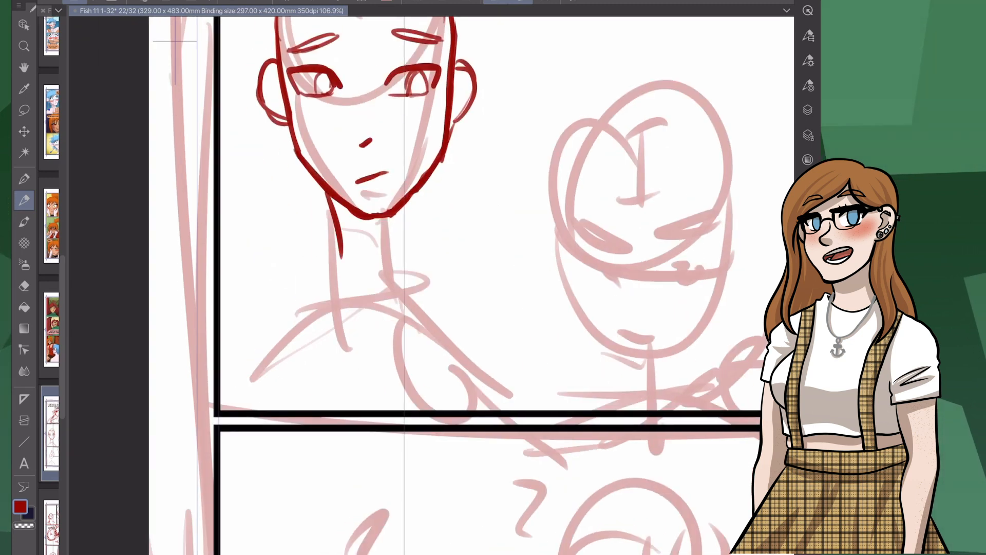
{"action": "left_click_drag", "start_coordinate": [415, 192], "coordinate": [421, 265]}
{"action": "left_click_drag", "start_coordinate": [339, 251], "coordinate": [303, 280]}
- Outline the jaw of the third panel's "I" character and draw the furrowed brows, lowered eyes, nose and mouth
{"action": "scroll", "coordinate": [391, 257], "scroll_direction": "up", "scroll_amount": 3}
{"action": "scroll", "coordinate": [431, 285], "scroll_direction": "right", "scroll_amount": 5}
{"action": "left_click_drag", "start_coordinate": [343, 184], "coordinate": [365, 332]}
{"action": "left_click_drag", "start_coordinate": [361, 317], "coordinate": [403, 365]}
{"action": "left_click_drag", "start_coordinate": [529, 200], "coordinate": [491, 342]}
{"action": "left_click_drag", "start_coordinate": [501, 319], "coordinate": [432, 370]}
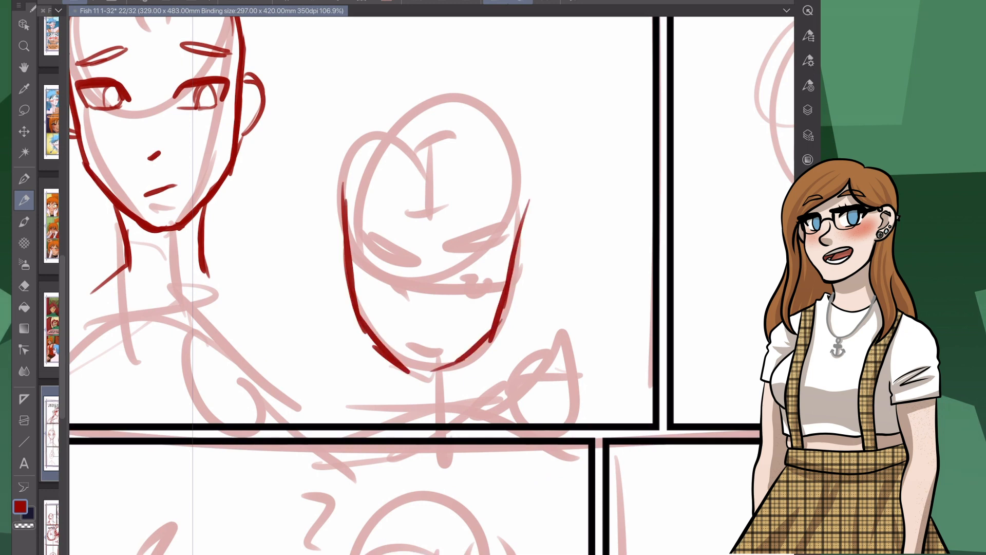
{"action": "left_click_drag", "start_coordinate": [502, 248], "coordinate": [437, 260]}
{"action": "left_click_drag", "start_coordinate": [481, 265], "coordinate": [432, 257]}
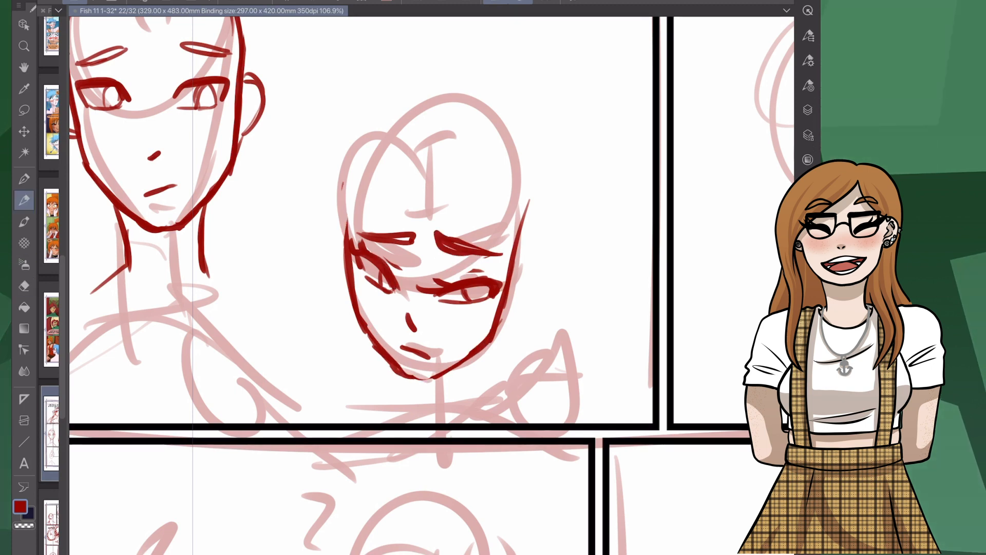
- Draw the rounded skull outline of the "I" character, erasing and redrawing the right side of the head
{"action": "left_click_drag", "start_coordinate": [346, 239], "coordinate": [514, 156]}
{"action": "left_click_drag", "start_coordinate": [517, 141], "coordinate": [500, 322]}
{"action": "key", "text": "e"}
{"action": "left_click_drag", "start_coordinate": [528, 201], "coordinate": [488, 333]}
{"action": "key", "text": "p"}
{"action": "left_click_drag", "start_coordinate": [531, 173], "coordinate": [498, 333]}
- Draw the neck and both sloping shoulder lines below the "I" character's head
{"action": "left_click_drag", "start_coordinate": [493, 337], "coordinate": [490, 386]}
{"action": "mouse_move", "coordinate": [409, 378]}
{"action": "left_mouse_down"}
{"action": "mouse_move", "coordinate": [416, 413]}
{"action": "mouse_move", "coordinate": [305, 403]}
{"action": "left_mouse_up"}
{"action": "left_click_drag", "start_coordinate": [491, 372], "coordinate": [628, 411]}
- Lasso the "I" character sketch and move it right and slightly down with a transform
{"action": "scroll", "coordinate": [431, 288], "scroll_direction": "down", "scroll_amount": 3}
{"action": "key", "text": "m"}
{"action": "left_click_drag", "start_coordinate": [390, 226], "coordinate": [388, 234]}
{"action": "key", "text": "ctrl+t"}
{"action": "left_click_drag", "start_coordinate": [478, 298], "coordinate": [498, 302]}
{"action": "key", "text": "Return"}
- Draw pointed bangs falling between and beside the eyes of the third panel's "H" character
{"action": "scroll", "coordinate": [463, 285], "scroll_direction": "up", "scroll_amount": 3}
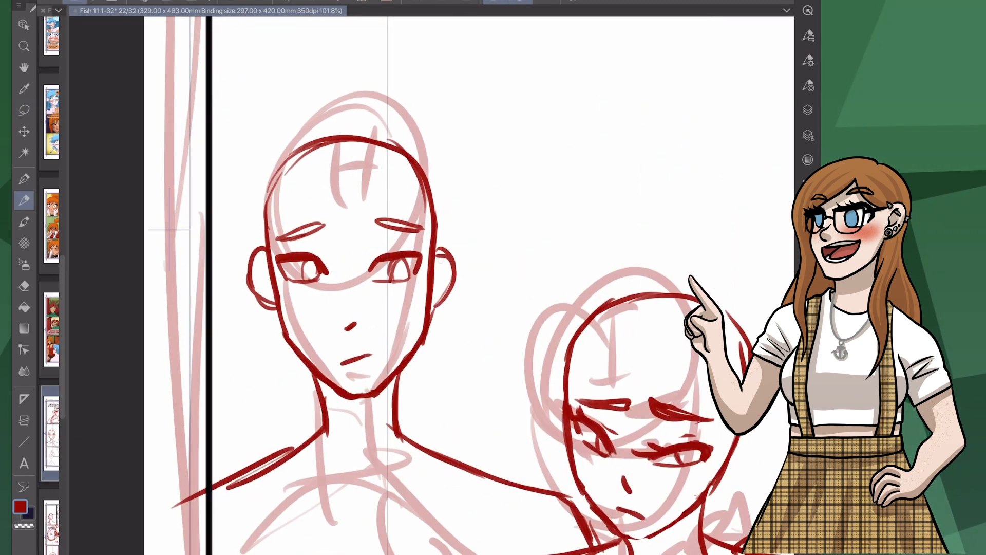
{"action": "left_click_drag", "start_coordinate": [361, 232], "coordinate": [351, 286]}
{"action": "left_click_drag", "start_coordinate": [381, 200], "coordinate": [352, 285]}
{"action": "left_click_drag", "start_coordinate": [395, 171], "coordinate": [371, 265]}
{"action": "left_click_drag", "start_coordinate": [311, 180], "coordinate": [329, 258]}
{"action": "left_click_drag", "start_coordinate": [324, 214], "coordinate": [336, 271]}
- Lasso the mouth of the "H" character and nudge it slightly with a transform
{"action": "key", "text": "e"}
{"action": "key", "text": "m"}
{"action": "left_click_drag", "start_coordinate": [335, 356], "coordinate": [336, 361]}
{"action": "key", "text": "ctrl+t"}
{"action": "key", "text": "Return"}
- Draw the outer hair outline of the "H" character with long strands falling past both ears
{"action": "key", "text": "p"}
{"action": "left_click_drag", "start_coordinate": [337, 134], "coordinate": [253, 252]}
{"action": "left_click_drag", "start_coordinate": [390, 199], "coordinate": [420, 257]}
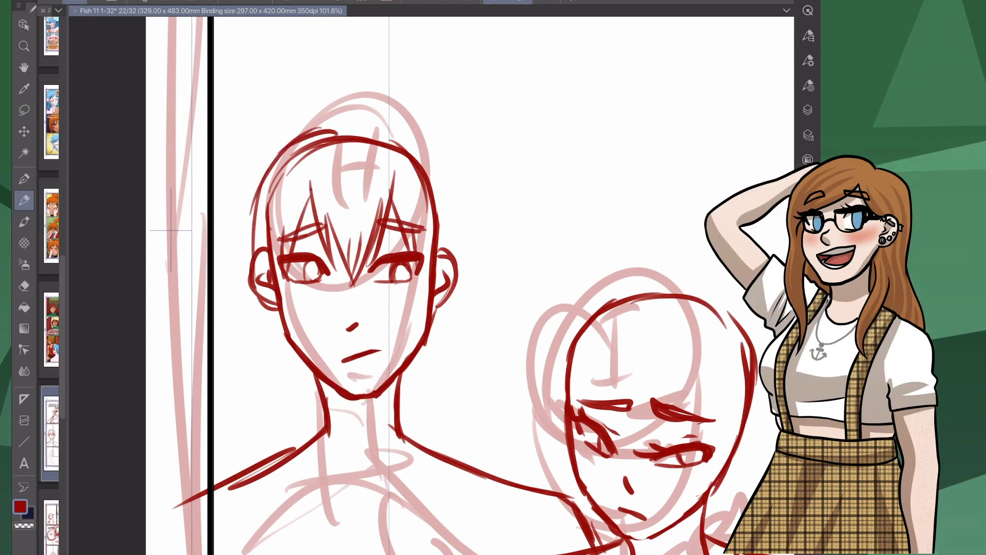
{"action": "left_click_drag", "start_coordinate": [254, 252], "coordinate": [304, 409]}
{"action": "left_click_drag", "start_coordinate": [442, 325], "coordinate": [415, 397]}
{"action": "mouse_move", "coordinate": [367, 136]}
{"action": "left_mouse_down"}
{"action": "mouse_move", "coordinate": [452, 181]}
{"action": "mouse_move", "coordinate": [435, 373]}
{"action": "left_mouse_up"}
{"action": "left_click_drag", "start_coordinate": [362, 130], "coordinate": [265, 352]}
- Draw a wide folded collar around the "H" character's neck
{"action": "scroll", "coordinate": [432, 285], "scroll_direction": "down", "scroll_amount": 3}
{"action": "left_click_drag", "start_coordinate": [300, 242], "coordinate": [421, 236]}
{"action": "left_click_drag", "start_coordinate": [393, 226], "coordinate": [444, 238]}
{"action": "left_click_drag", "start_coordinate": [317, 232], "coordinate": [274, 293]}
{"action": "left_click_drag", "start_coordinate": [307, 287], "coordinate": [408, 283]}
{"action": "left_click_drag", "start_coordinate": [444, 238], "coordinate": [429, 285]}
- Lasso the "H" character sketch, move it up within the third panel with a transform and deselect
{"action": "scroll", "coordinate": [432, 286], "scroll_direction": "down", "scroll_amount": 5}
{"action": "key", "text": "m"}
{"action": "mouse_move", "coordinate": [455, 343]}
{"action": "left_mouse_down"}
{"action": "mouse_move", "coordinate": [388, 86]}
{"action": "mouse_move", "coordinate": [454, 332]}
{"action": "left_mouse_up"}
{"action": "key", "text": "ctrl+t"}
{"action": "left_click_drag", "start_coordinate": [333, 213], "coordinate": [332, 204]}
{"action": "key", "text": "Return"}
{"action": "key", "text": "ctrl+d"}
- Draw the left shoulder line of the "I" character and bend it down into the upper arm
{"action": "key", "text": "p"}
{"action": "scroll", "coordinate": [431, 286], "scroll_direction": "up", "scroll_amount": 4}
{"action": "scroll", "coordinate": [432, 285], "scroll_direction": "down", "scroll_amount": 2}
{"action": "left_click_drag", "start_coordinate": [505, 411], "coordinate": [408, 432]}
{"action": "scroll", "coordinate": [432, 285], "scroll_direction": "down", "scroll_amount": 3}
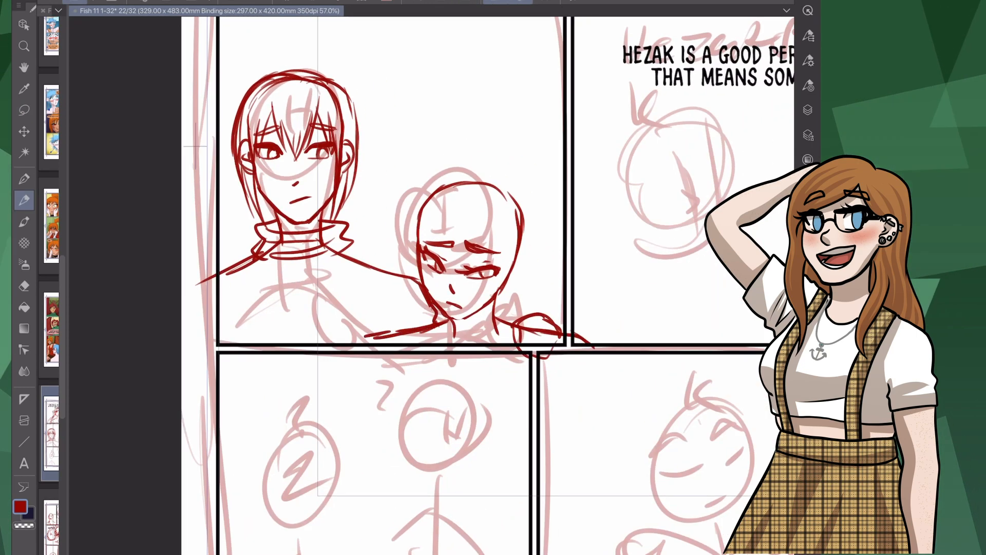
{"action": "scroll", "coordinate": [432, 285], "scroll_direction": "up", "scroll_amount": 3}
{"action": "left_click_drag", "start_coordinate": [315, 423], "coordinate": [293, 443]}
- Draw pointed bangs over the "I" character's forehead and long side locks framing the face
{"action": "left_click_drag", "start_coordinate": [467, 262], "coordinate": [445, 328]}
{"action": "left_click_drag", "start_coordinate": [467, 262], "coordinate": [494, 343]}
{"action": "left_click_drag", "start_coordinate": [498, 294], "coordinate": [505, 418]}
{"action": "left_click_drag", "start_coordinate": [435, 258], "coordinate": [412, 323]}
{"action": "left_click_drag", "start_coordinate": [402, 260], "coordinate": [385, 329]}
{"action": "scroll", "coordinate": [431, 286], "scroll_direction": "down", "scroll_amount": 1}
{"action": "left_click_drag", "start_coordinate": [369, 230], "coordinate": [379, 316]}
{"action": "left_click_drag", "start_coordinate": [365, 257], "coordinate": [406, 408]}
- Erase overlapping lines around the "I" character's jaw and neck and draw the hair down the right side of the head
{"action": "scroll", "coordinate": [431, 285], "scroll_direction": "up", "scroll_amount": 1}
{"action": "key", "text": "e"}
{"action": "mouse_move", "coordinate": [374, 332]}
{"action": "left_mouse_down"}
{"action": "mouse_move", "coordinate": [400, 383]}
{"action": "mouse_move", "coordinate": [457, 393]}
{"action": "left_mouse_up"}
{"action": "key", "text": "p"}
{"action": "key", "text": "e"}
{"action": "key", "text": "p"}
{"action": "scroll", "coordinate": [431, 285], "scroll_direction": "down", "scroll_amount": 3}
{"action": "scroll", "coordinate": [432, 285], "scroll_direction": "up", "scroll_amount": 2}
{"action": "mouse_move", "coordinate": [469, 172]}
{"action": "left_mouse_down"}
{"action": "mouse_move", "coordinate": [364, 220]}
{"action": "mouse_move", "coordinate": [523, 210]}
{"action": "left_mouse_up"}
{"action": "left_click_drag", "start_coordinate": [492, 172], "coordinate": [514, 354]}
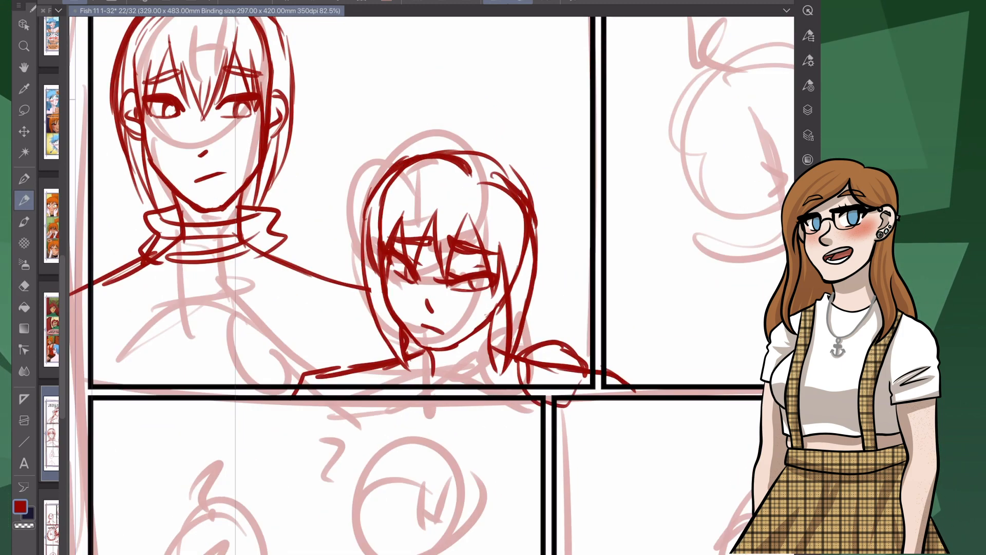
- Draw a high ponytail with a curled tip behind the "I" character's head, undoing the first stroke
{"action": "left_click_drag", "start_coordinate": [434, 152], "coordinate": [528, 171]}
{"action": "key", "text": "ctrl+z"}
{"action": "left_click_drag", "start_coordinate": [480, 150], "coordinate": [520, 97]}
{"action": "left_click_drag", "start_coordinate": [520, 91], "coordinate": [591, 154]}
{"action": "left_click_drag", "start_coordinate": [575, 203], "coordinate": [561, 339]}
- Draw a dark choker with a small pendant on the "I" character's neck
{"action": "scroll", "coordinate": [431, 285], "scroll_direction": "left", "scroll_amount": 1}
{"action": "left_click_drag", "start_coordinate": [484, 355], "coordinate": [540, 360]}
{"action": "left_click_drag", "start_coordinate": [506, 373], "coordinate": [508, 390]}
- Erase overlapping lines along the right side of the "H" character's face and hair
{"action": "key", "text": "e"}
{"action": "scroll", "coordinate": [432, 286], "scroll_direction": "down", "scroll_amount": 1}
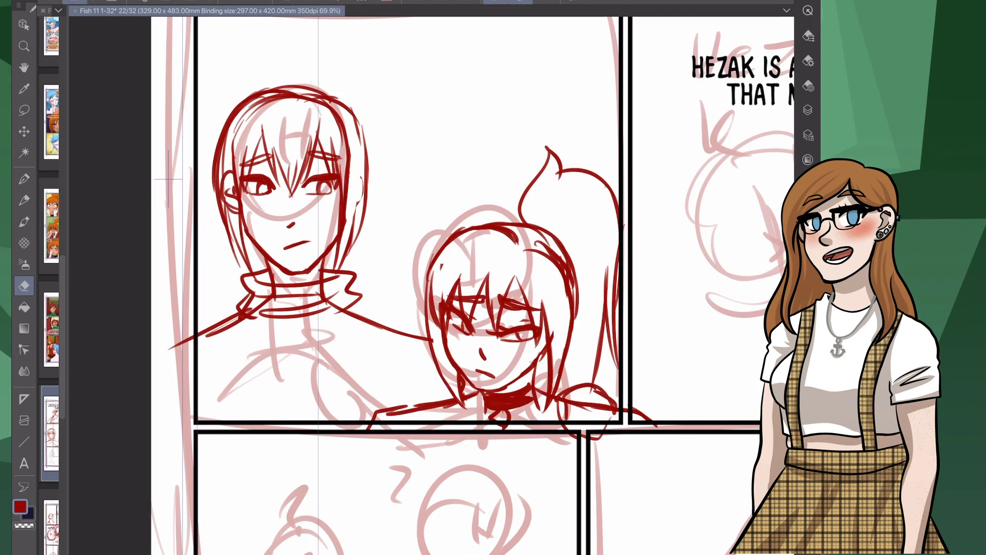
{"action": "left_click_drag", "start_coordinate": [343, 106], "coordinate": [355, 250]}
- Lasso both third-panel characters and move them up together with a transform
{"action": "key", "text": "m"}
{"action": "mouse_move", "coordinate": [220, 439]}
{"action": "left_mouse_down"}
{"action": "mouse_move", "coordinate": [165, 372]}
{"action": "mouse_move", "coordinate": [215, 427]}
{"action": "left_mouse_up"}
{"action": "key", "text": "ctrl+t"}
{"action": "scroll", "coordinate": [525, 324], "scroll_direction": "down", "scroll_amount": 1}
{"action": "left_click_drag", "start_coordinate": [534, 359], "coordinate": [535, 313]}
{"action": "key", "text": "Return"}
- Draw the clothing lines over the "I" character's chest and below the striped shoulder ornament
{"action": "key", "text": "p"}
{"action": "scroll", "coordinate": [537, 316], "scroll_direction": "up", "scroll_amount": 1}
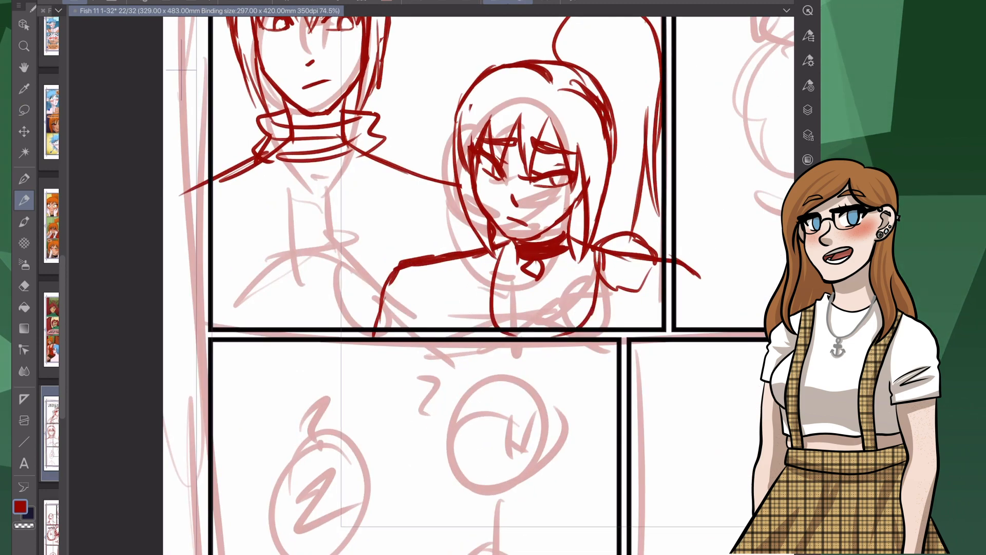
{"action": "left_click_drag", "start_coordinate": [489, 253], "coordinate": [448, 328]}
{"action": "left_click_drag", "start_coordinate": [618, 256], "coordinate": [616, 328]}
{"action": "scroll", "coordinate": [616, 329], "scroll_direction": "up", "scroll_amount": 1}
- Draw long vertical background lines hanging from the panel's upper border between the two characters
{"action": "scroll", "coordinate": [120, 250], "scroll_direction": "down", "scroll_amount": 2}
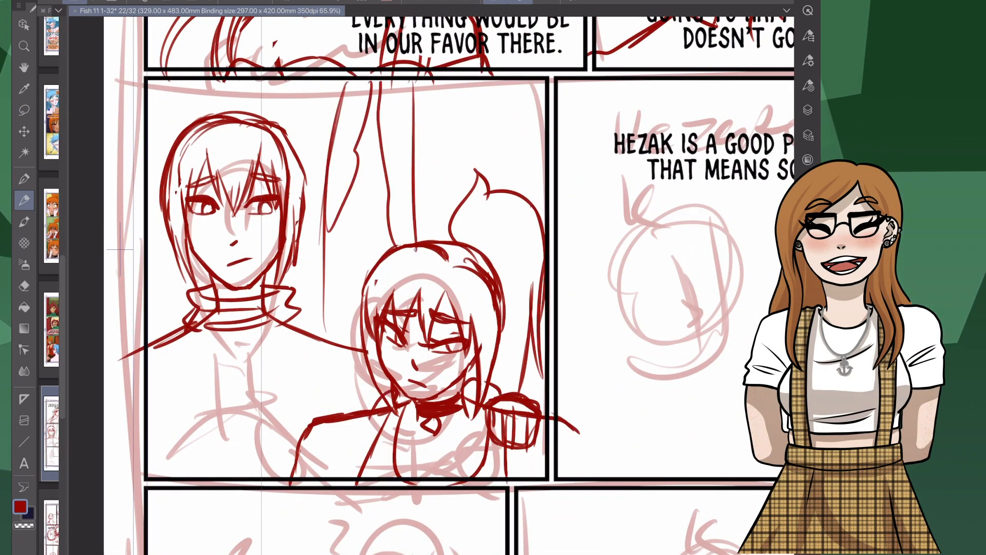
{"action": "left_click_drag", "start_coordinate": [355, 81], "coordinate": [323, 287]}
{"action": "left_click_drag", "start_coordinate": [377, 122], "coordinate": [352, 322]}
{"action": "left_click_drag", "start_coordinate": [379, 152], "coordinate": [376, 264]}
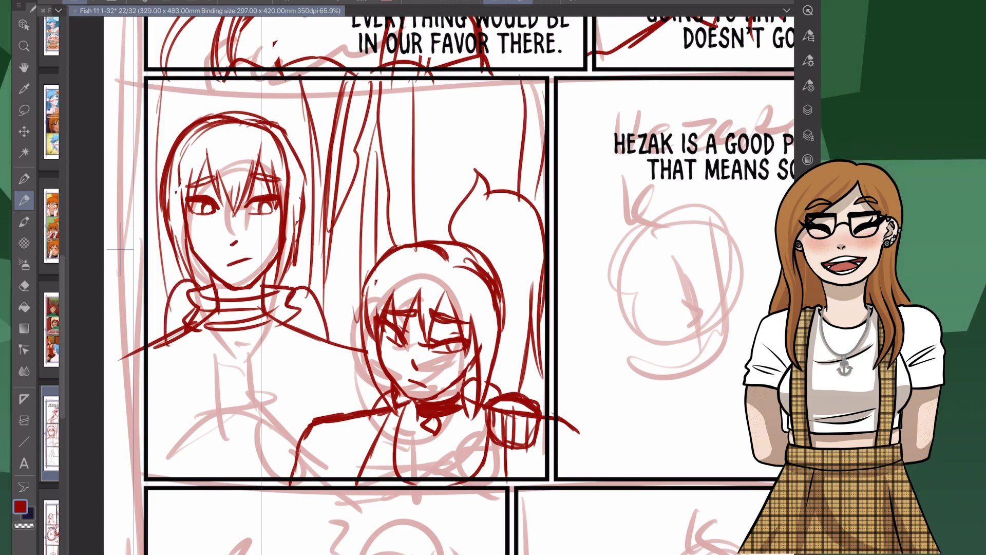
{"action": "scroll", "coordinate": [432, 285], "scroll_direction": "right", "scroll_amount": 7}
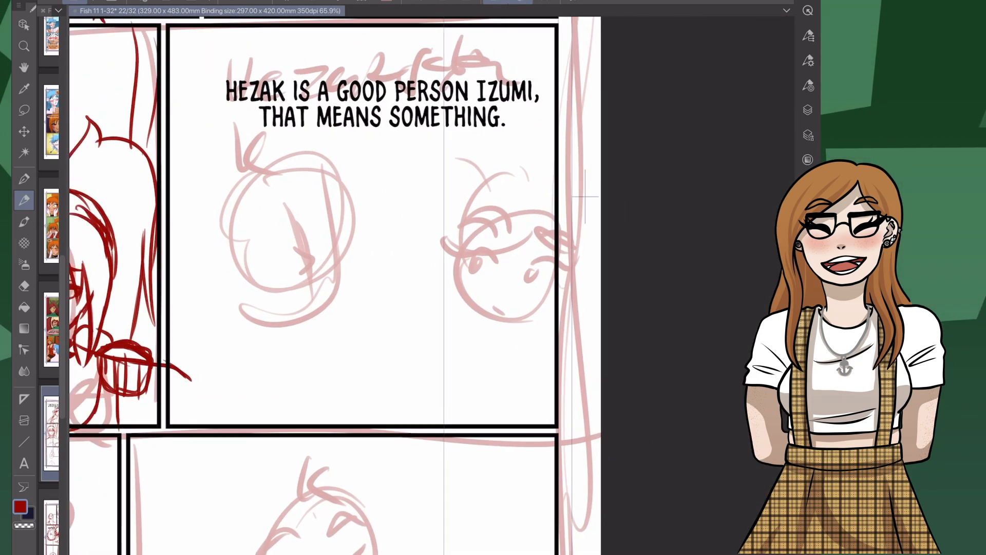
{"action": "scroll", "coordinate": [585, 197], "scroll_direction": "left", "scroll_amount": 7}
{"action": "scroll", "coordinate": [431, 285], "scroll_direction": "up", "scroll_amount": 7}
{"action": "scroll", "coordinate": [432, 286], "scroll_direction": "down", "scroll_amount": 10}
{"action": "scroll", "coordinate": [431, 285], "scroll_direction": "up", "scroll_amount": 3}
{"action": "left_click_drag", "start_coordinate": [405, 145], "coordinate": [423, 375]}
{"action": "left_click_drag", "start_coordinate": [262, 310], "coordinate": [363, 382]}
{"action": "scroll", "coordinate": [372, 144], "scroll_direction": "down", "scroll_amount": 2}
{"action": "left_click_drag", "start_coordinate": [366, 207], "coordinate": [395, 251]}
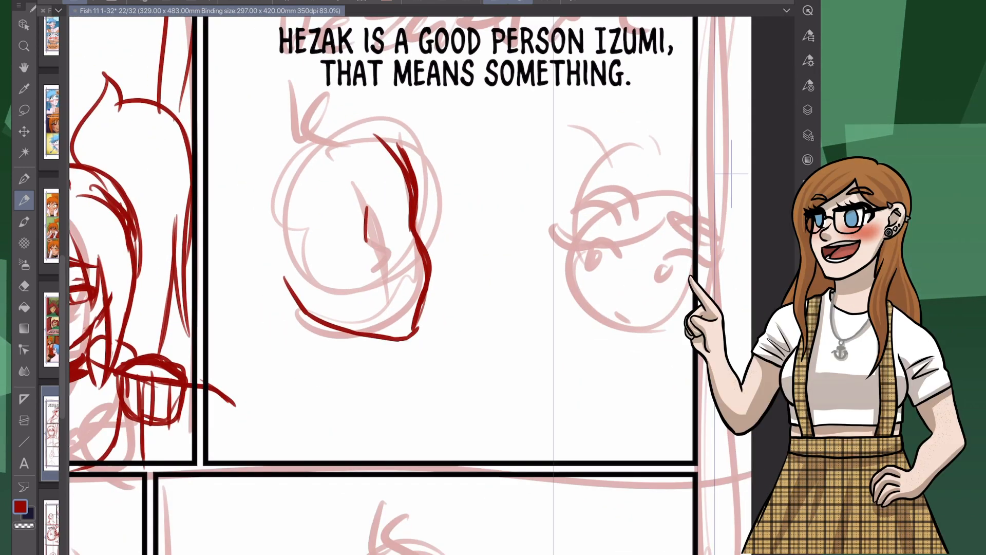
{"action": "key", "text": "m"}
{"action": "left_click_drag", "start_coordinate": [288, 132], "coordinate": [298, 123]}
{"action": "key", "text": "ctrl+t"}
{"action": "key", "text": "Escape"}
{"action": "key", "text": "Delete"}
{"action": "key", "text": "ctrl+d"}
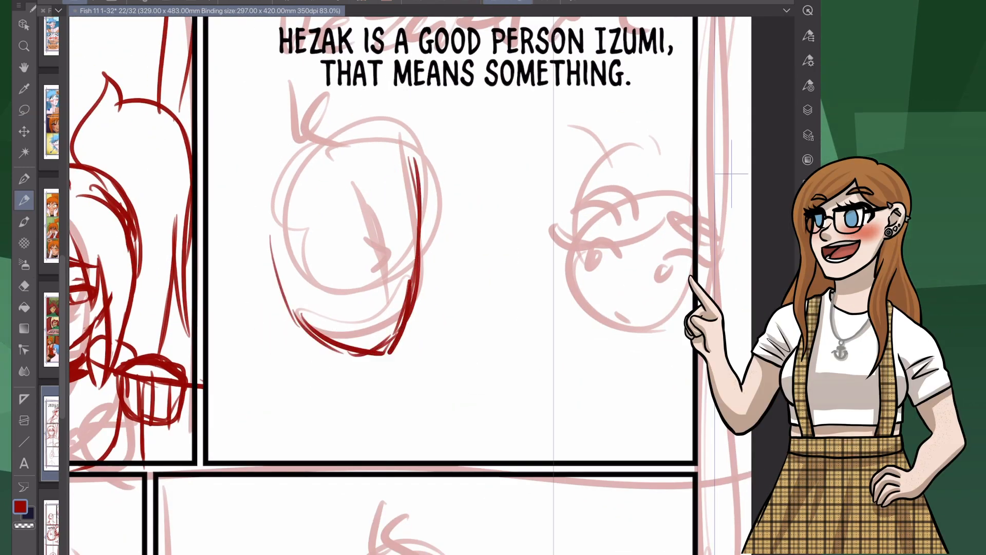
- Outline the angled jaw and rounded skull of the fourth panel's left character, erasing stray lines at the forehead
{"action": "left_click_drag", "start_coordinate": [419, 293], "coordinate": [396, 353]}
{"action": "key", "text": "e"}
{"action": "left_click_drag", "start_coordinate": [407, 156], "coordinate": [415, 255]}
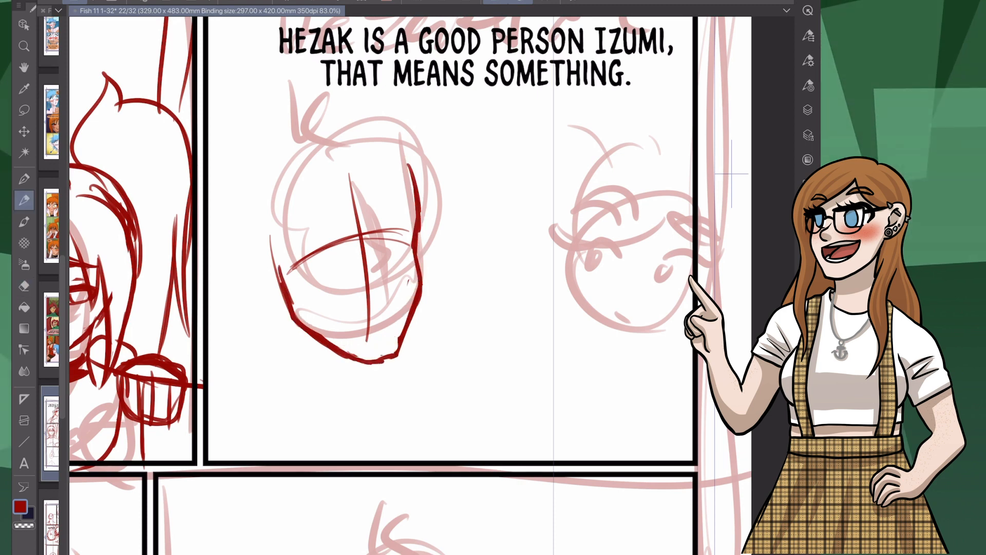
{"action": "left_click_drag", "start_coordinate": [414, 172], "coordinate": [267, 289]}
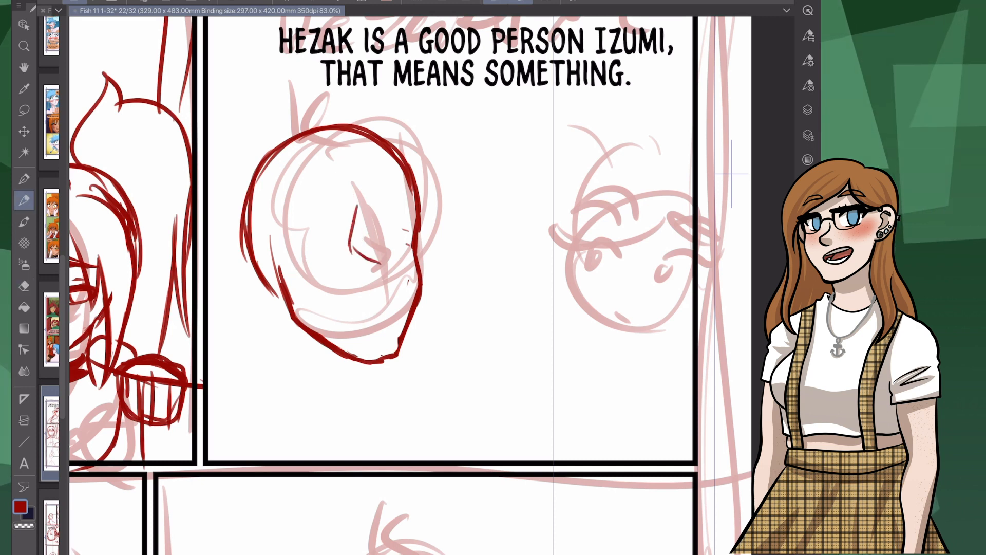
- Undo the first nose lines and redraw the nose bridge and tip on the fourth panel's left character
{"action": "key", "text": "ctrl+z"}
{"action": "key", "text": "ctrl+z"}
{"action": "left_click_drag", "start_coordinate": [411, 286], "coordinate": [388, 264]}
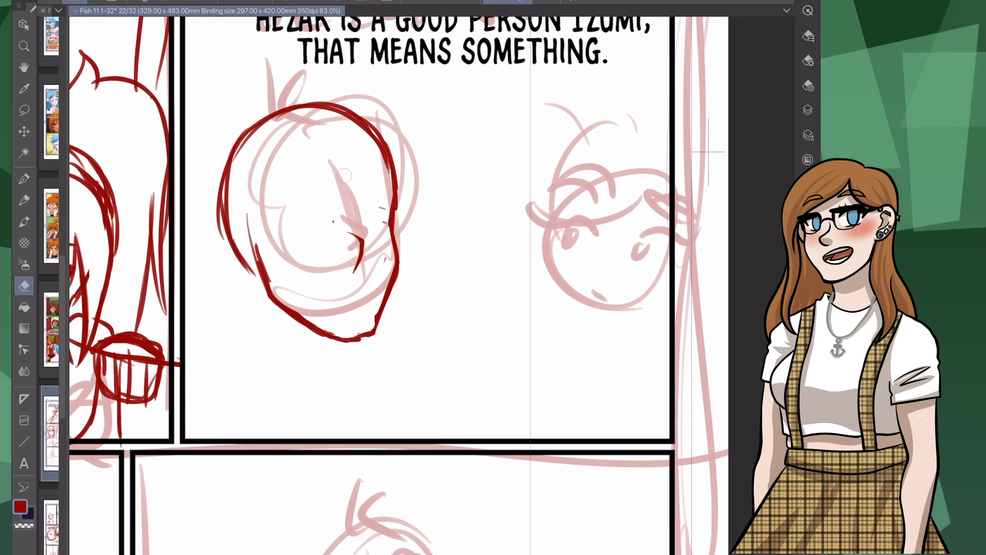
{"action": "key", "text": "e"}
{"action": "left_click_drag", "start_coordinate": [346, 190], "coordinate": [356, 272]}
{"action": "key", "text": "p"}
{"action": "left_click_drag", "start_coordinate": [349, 179], "coordinate": [348, 283]}
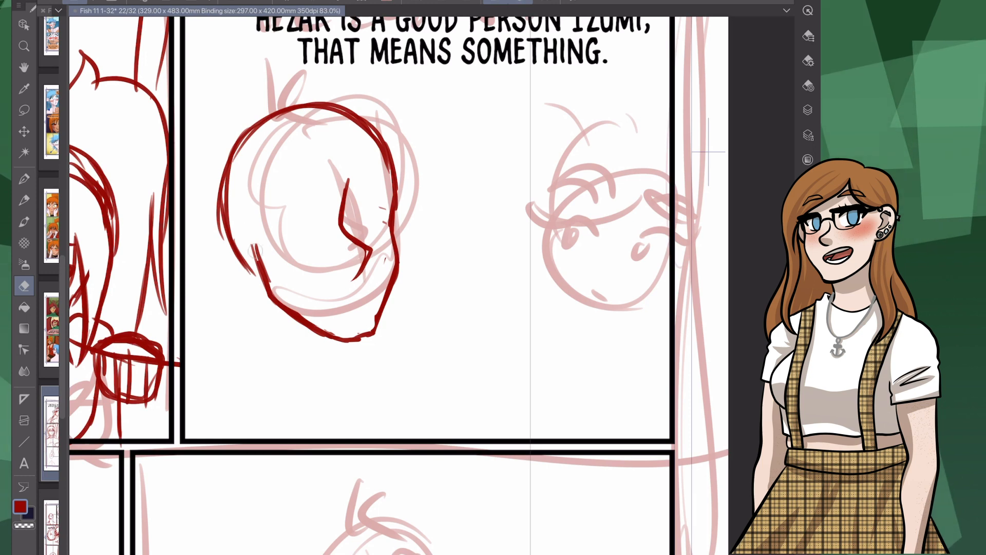
- Draw a slightly open, slanted mouth below the nose of the fourth panel's left character
{"action": "left_click_drag", "start_coordinate": [251, 206], "coordinate": [274, 189]}
{"action": "key", "text": "p"}
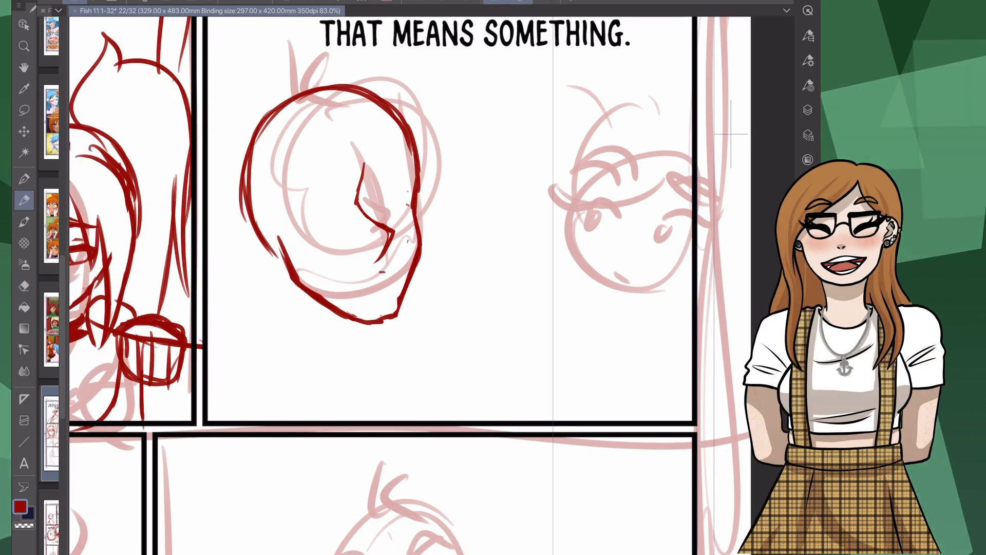
{"action": "left_click_drag", "start_coordinate": [399, 263], "coordinate": [373, 283]}
- Erase and redraw a shorter nose bridge and reshape the chin corner on the fourth panel's left character
{"action": "key", "text": "e"}
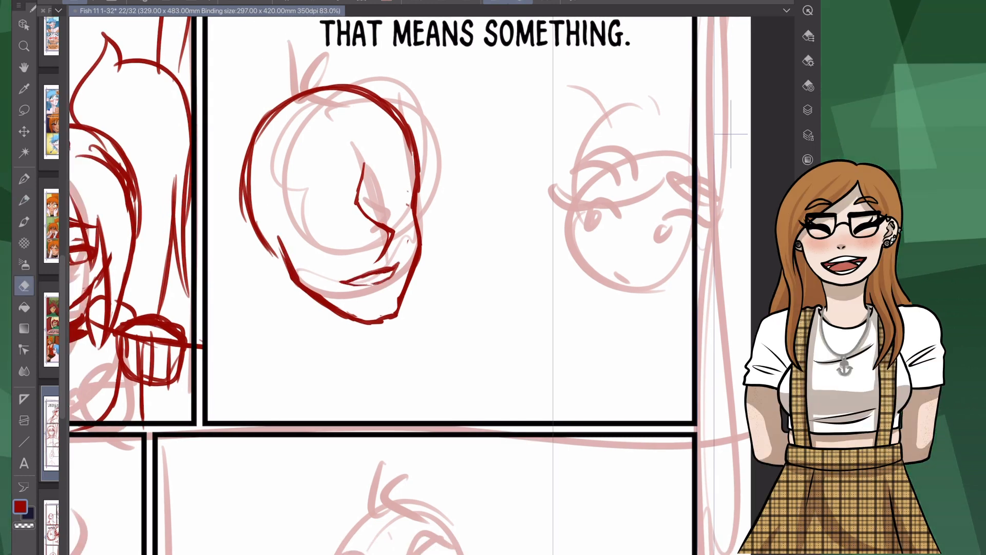
{"action": "left_click_drag", "start_coordinate": [355, 195], "coordinate": [380, 251]}
{"action": "key", "text": "p"}
{"action": "key", "text": "e"}
{"action": "left_click_drag", "start_coordinate": [365, 164], "coordinate": [359, 207]}
{"action": "key", "text": "p"}
{"action": "left_click_drag", "start_coordinate": [403, 295], "coordinate": [382, 321]}
- Erase and redraw the top of the left character's skull slightly lower and trim the forehead edge
{"action": "key", "text": "e"}
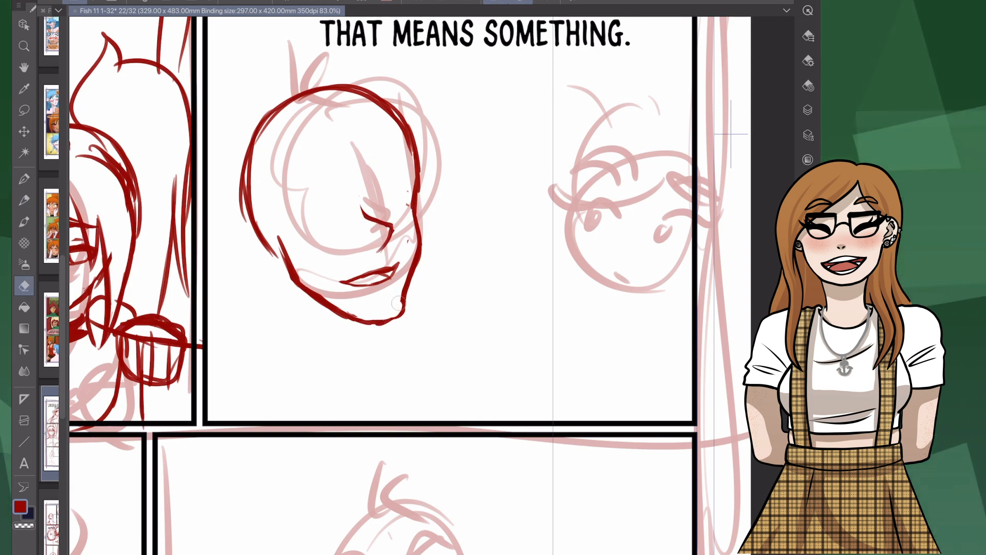
{"action": "left_click_drag", "start_coordinate": [323, 85], "coordinate": [410, 134]}
{"action": "key", "text": "p"}
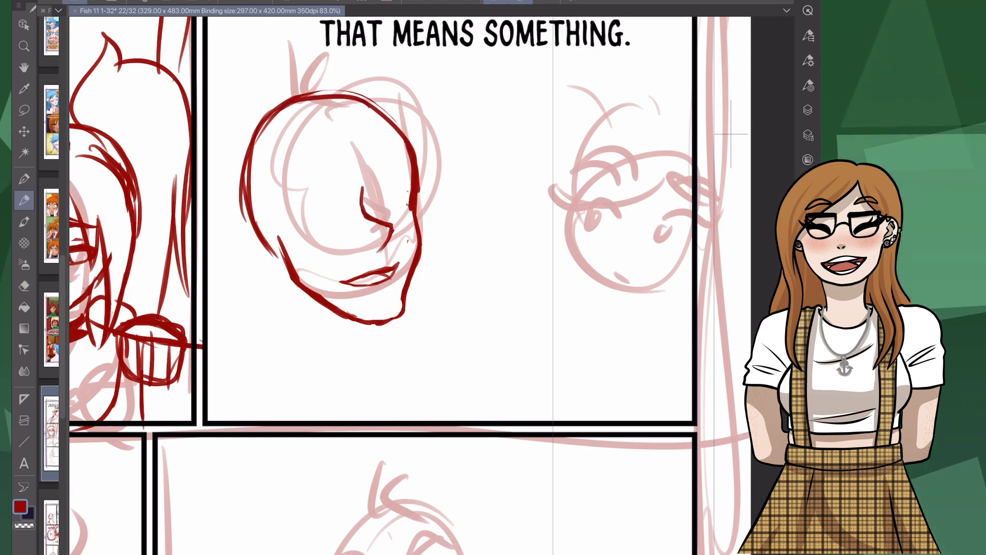
{"action": "key", "text": "p"}
{"action": "left_click_drag", "start_coordinate": [300, 96], "coordinate": [363, 91]}
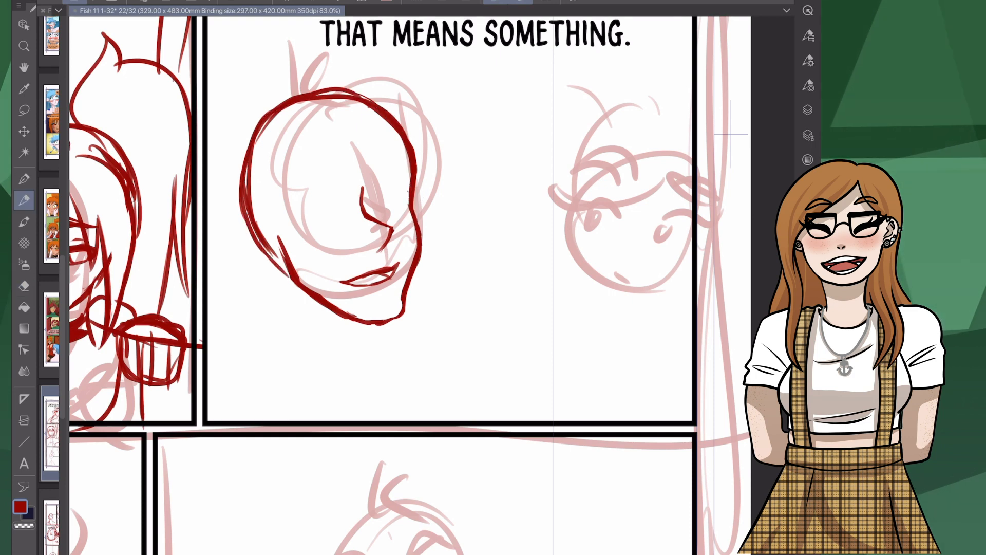
{"action": "key", "text": "e"}
{"action": "left_click_drag", "start_coordinate": [406, 133], "coordinate": [414, 180]}
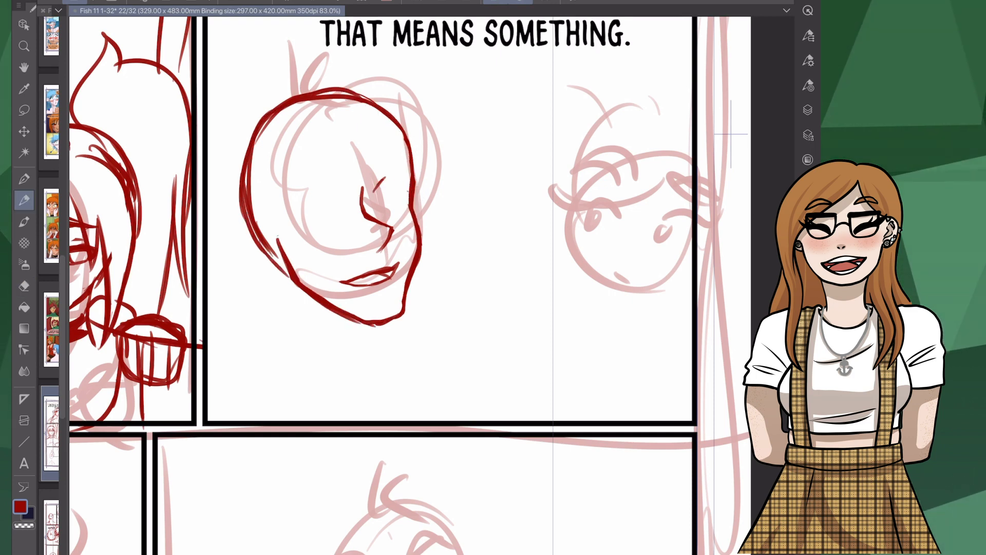
- Draw both eyes with thick upper lids and irises on the fourth panel's left character
{"action": "left_click_drag", "start_coordinate": [293, 215], "coordinate": [338, 193]}
{"action": "left_click_drag", "start_coordinate": [370, 188], "coordinate": [406, 189]}
{"action": "mouse_move", "coordinate": [300, 221]}
{"action": "left_mouse_down"}
{"action": "mouse_move", "coordinate": [339, 212]}
{"action": "mouse_move", "coordinate": [329, 195]}
{"action": "left_mouse_up"}
{"action": "mouse_move", "coordinate": [375, 202]}
{"action": "left_mouse_down"}
{"action": "mouse_move", "coordinate": [398, 203]}
{"action": "mouse_move", "coordinate": [392, 186]}
{"action": "left_mouse_up"}
{"action": "key", "text": "e"}
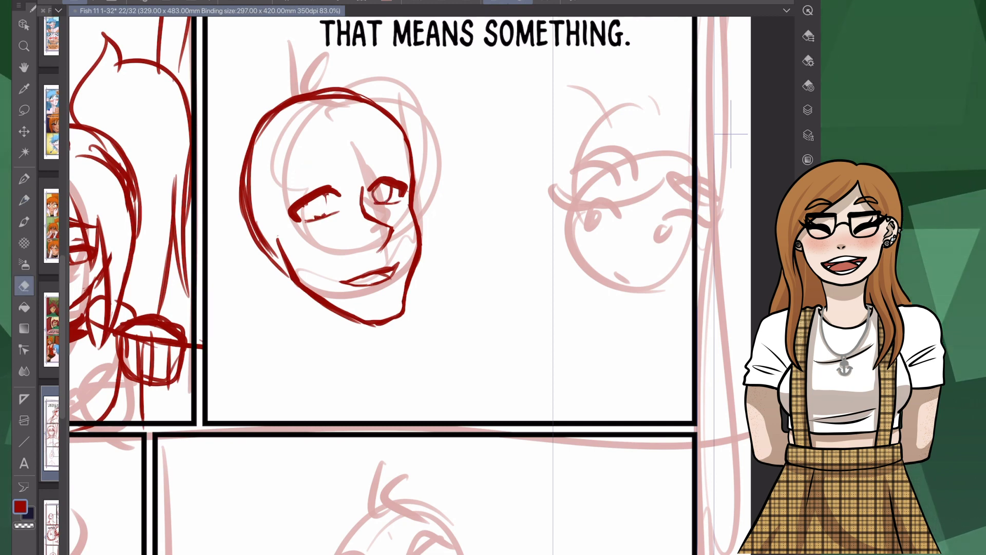
- Draw the eyebrows and a long pointed ear on the fourth panel's left character
{"action": "left_click_drag", "start_coordinate": [277, 193], "coordinate": [326, 158]}
{"action": "left_click_drag", "start_coordinate": [365, 154], "coordinate": [403, 165]}
{"action": "mouse_move", "coordinate": [224, 185]}
{"action": "left_mouse_down"}
{"action": "mouse_move", "coordinate": [252, 189]}
{"action": "mouse_move", "coordinate": [208, 186]}
{"action": "left_mouse_up"}
{"action": "left_click_drag", "start_coordinate": [206, 211], "coordinate": [282, 248]}
{"action": "left_click_drag", "start_coordinate": [267, 214], "coordinate": [252, 224]}
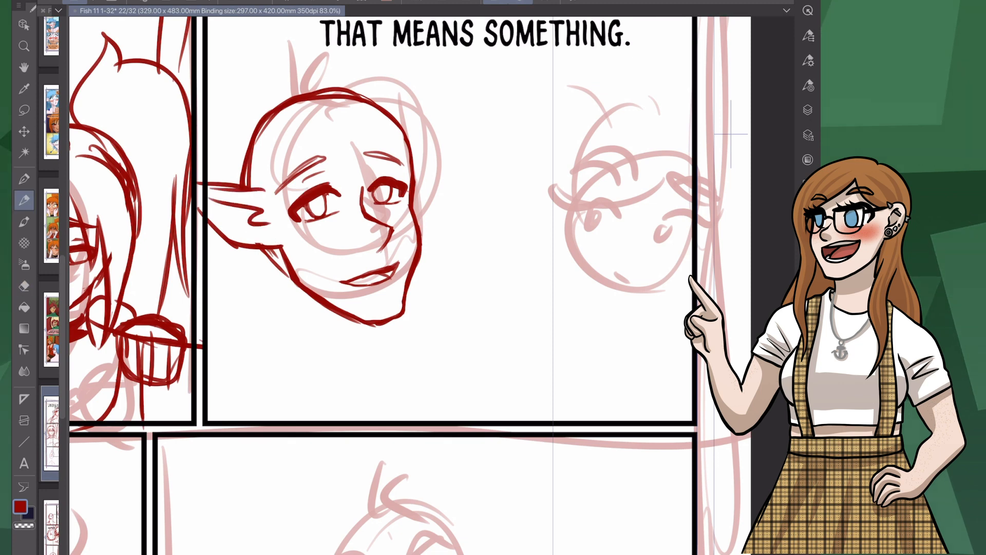
- Draw the jagged fringe, spiky outer hair and dangling earring on the fourth panel's left character
{"action": "key", "text": "p"}
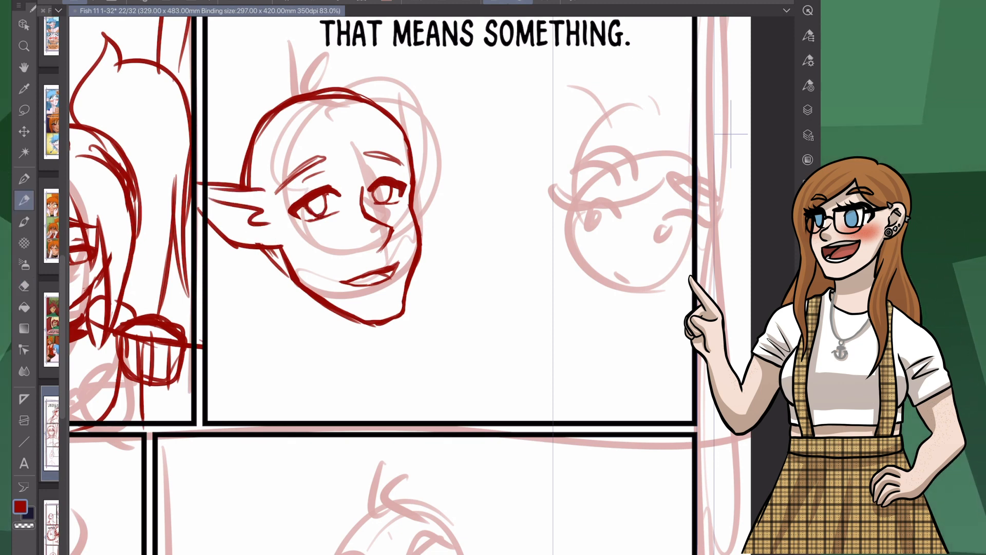
{"action": "left_click_drag", "start_coordinate": [309, 191], "coordinate": [346, 135]}
{"action": "left_click_drag", "start_coordinate": [336, 189], "coordinate": [375, 136]}
{"action": "left_click_drag", "start_coordinate": [306, 149], "coordinate": [274, 247]}
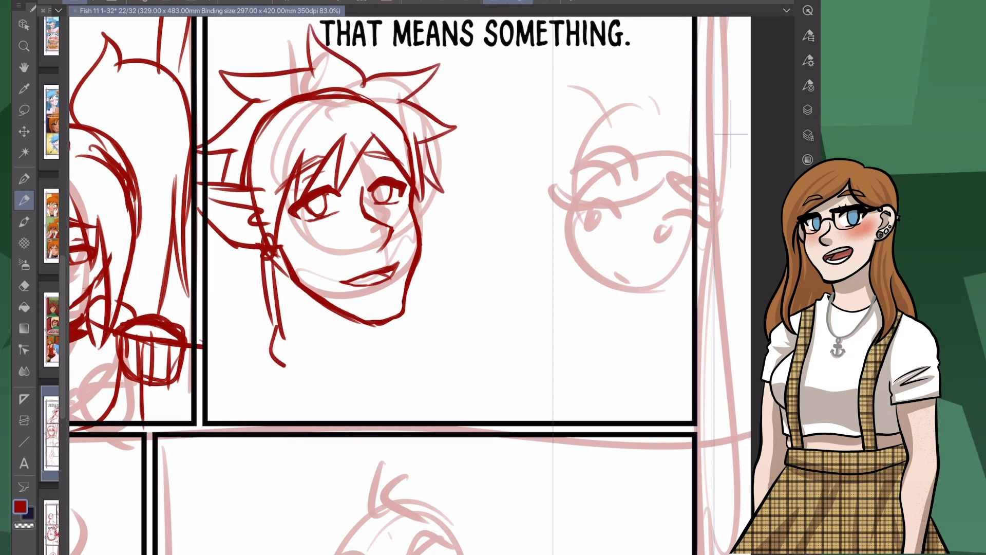
- Draw the neck and both shoulders of the fourth panel's left character and clean up the far shoulder line
{"action": "left_click_drag", "start_coordinate": [380, 322], "coordinate": [349, 314]}
{"action": "left_click_drag", "start_coordinate": [472, 226], "coordinate": [464, 196]}
{"action": "left_click_drag", "start_coordinate": [372, 294], "coordinate": [375, 339]}
{"action": "left_click_drag", "start_coordinate": [279, 245], "coordinate": [321, 346]}
{"action": "left_click_drag", "start_coordinate": [311, 303], "coordinate": [210, 357]}
{"action": "left_click_drag", "start_coordinate": [350, 302], "coordinate": [495, 363]}
{"action": "left_click_drag", "start_coordinate": [426, 311], "coordinate": [508, 365]}
{"action": "key", "text": "e"}
{"action": "left_click_drag", "start_coordinate": [457, 317], "coordinate": [494, 365]}
{"action": "left_click_drag", "start_coordinate": [411, 257], "coordinate": [425, 344]}
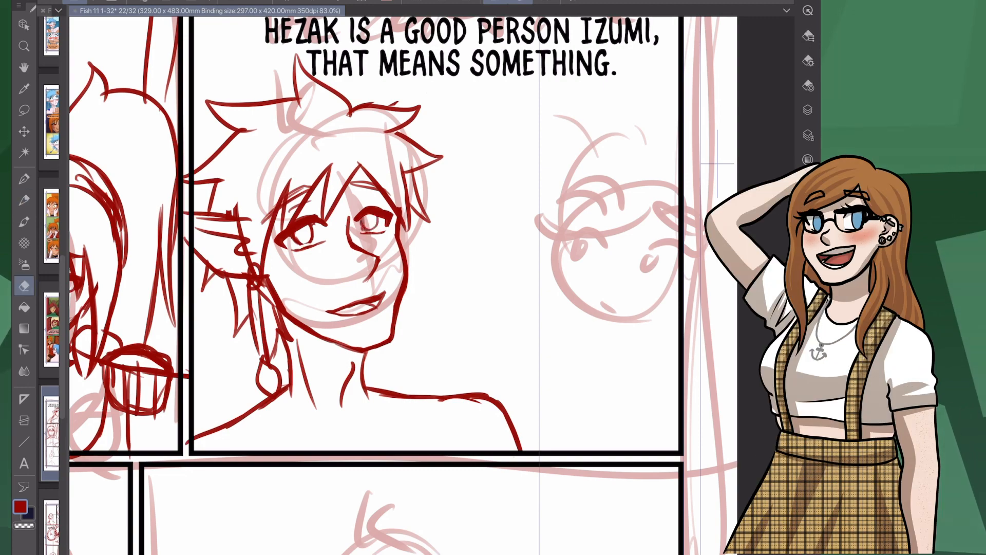
- Sketch the fourth panel's right character with a round face, thick-lidded eyes, small mouth and a pointed ear
{"action": "left_click_drag", "start_coordinate": [513, 283], "coordinate": [317, 239]}
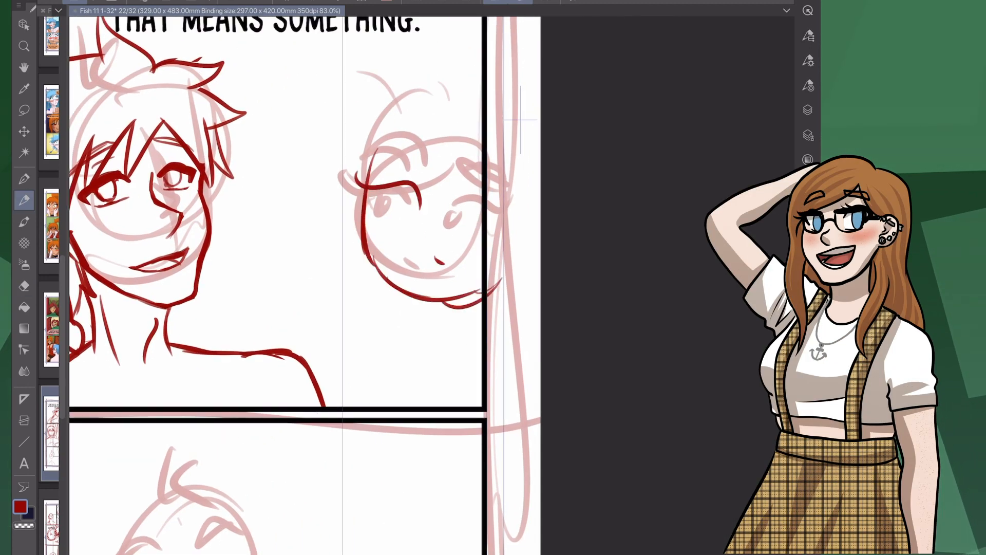
{"action": "left_click_drag", "start_coordinate": [475, 169], "coordinate": [511, 165]}
{"action": "key", "text": "e"}
{"action": "mouse_move", "coordinate": [374, 261]}
{"action": "left_mouse_down"}
{"action": "mouse_move", "coordinate": [483, 298]}
{"action": "mouse_move", "coordinate": [482, 307]}
{"action": "left_mouse_up"}
{"action": "key", "text": "p"}
{"action": "left_click_drag", "start_coordinate": [309, 97], "coordinate": [377, 160]}
{"action": "left_click_drag", "start_coordinate": [309, 100], "coordinate": [363, 205]}
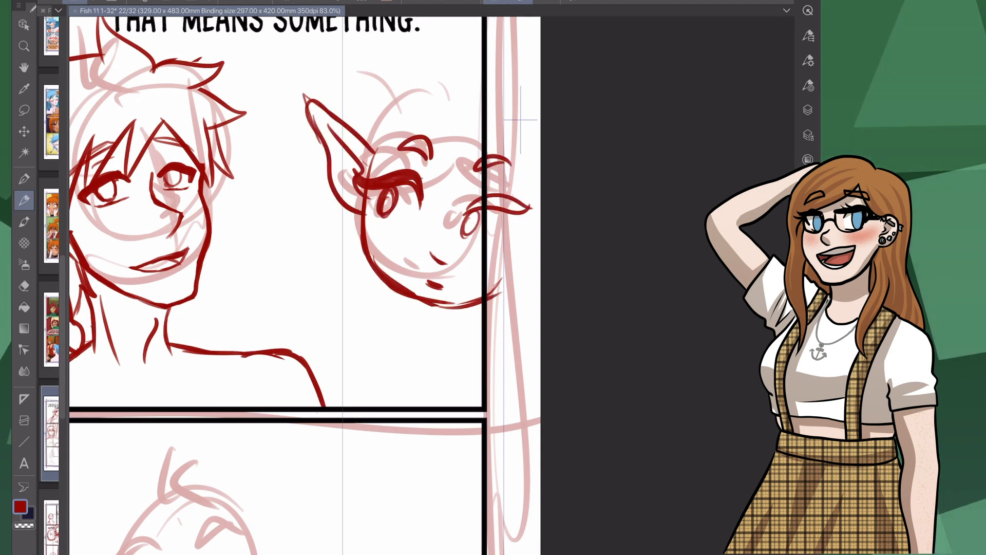
- Add a curved hairline across the forehead and long side strands to the fourth panel's right character
{"action": "left_click_drag", "start_coordinate": [379, 155], "coordinate": [501, 153]}
{"action": "left_click_drag", "start_coordinate": [363, 195], "coordinate": [409, 437]}
{"action": "left_click_drag", "start_coordinate": [360, 211], "coordinate": [375, 359]}
- Select the sketched head of the fourth panel's right character and move it lower in the panel
{"action": "scroll", "coordinate": [494, 132], "scroll_direction": "down", "scroll_amount": 2}
{"action": "key", "text": "m"}
{"action": "left_click_drag", "start_coordinate": [419, 78], "coordinate": [493, 106]}
{"action": "key", "text": "ctrl+t"}
{"action": "left_click_drag", "start_coordinate": [437, 215], "coordinate": [441, 251]}
{"action": "key", "text": "Return"}
{"action": "key", "text": "ctrl+d"}
- Thicken the far eye's lashes and rework the curved top of the skull on the fourth panel's right character
{"action": "key", "text": "p"}
{"action": "key", "text": "p"}
{"action": "left_click_drag", "start_coordinate": [483, 220], "coordinate": [523, 232]}
{"action": "key", "text": "e"}
{"action": "left_click_drag", "start_coordinate": [407, 169], "coordinate": [506, 134]}
{"action": "key", "text": "e"}
{"action": "left_click_drag", "start_coordinate": [402, 166], "coordinate": [507, 134]}
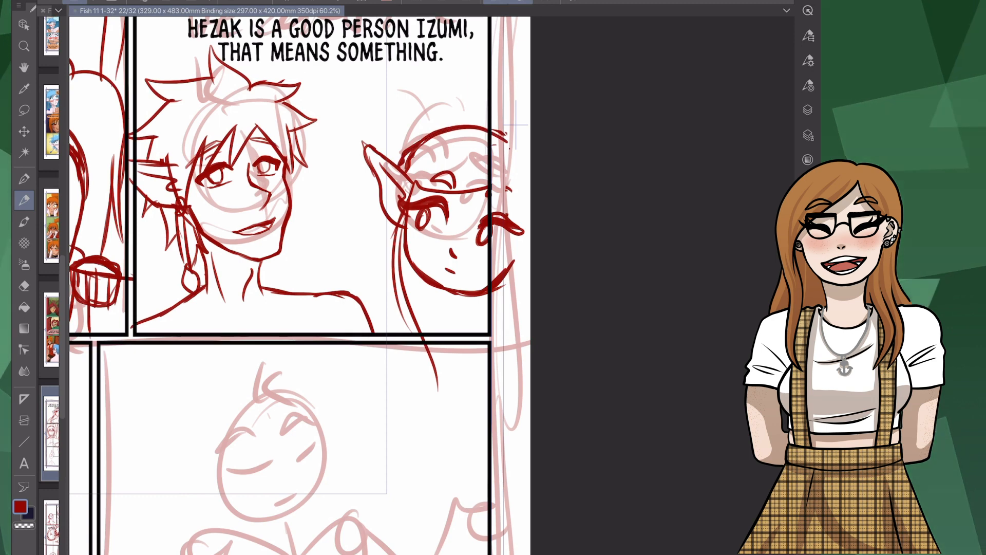
- Draw more long hair strands and the shoulder of the fourth panel's right character
{"action": "left_click_drag", "start_coordinate": [403, 303], "coordinate": [422, 354]}
{"action": "left_click_drag", "start_coordinate": [411, 266], "coordinate": [434, 319]}
{"action": "left_click_drag", "start_coordinate": [309, 257], "coordinate": [351, 219]}
{"action": "key", "text": "e"}
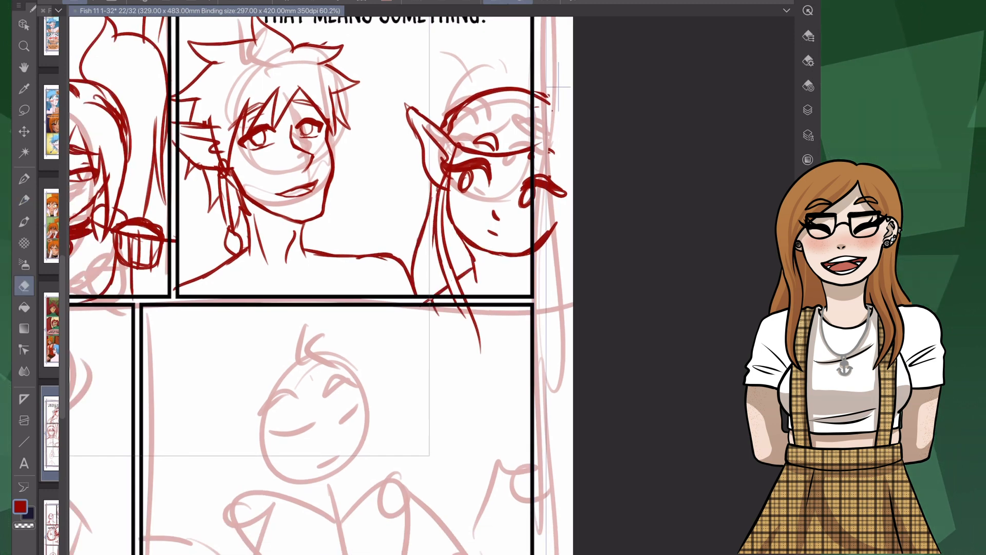
- Sketch the bottom-left panel's left character with a pointed-chin face outline and stern, heavy-lidded eyes
{"action": "left_click_drag", "start_coordinate": [426, 228], "coordinate": [770, 51]}
{"action": "scroll", "coordinate": [483, 247], "scroll_direction": "up", "scroll_amount": 1}
{"action": "left_click_drag", "start_coordinate": [483, 247], "coordinate": [704, 233]}
{"action": "scroll", "coordinate": [704, 232], "scroll_direction": "up", "scroll_amount": 3}
{"action": "left_click_drag", "start_coordinate": [307, 180], "coordinate": [410, 186]}
{"action": "mouse_move", "coordinate": [310, 248]}
{"action": "left_mouse_down"}
{"action": "mouse_move", "coordinate": [402, 254]}
{"action": "mouse_move", "coordinate": [360, 286]}
{"action": "mouse_move", "coordinate": [382, 289]}
{"action": "left_mouse_up"}
{"action": "key", "text": "e"}
{"action": "key", "text": "p"}
{"action": "left_click_drag", "start_coordinate": [306, 207], "coordinate": [336, 218]}
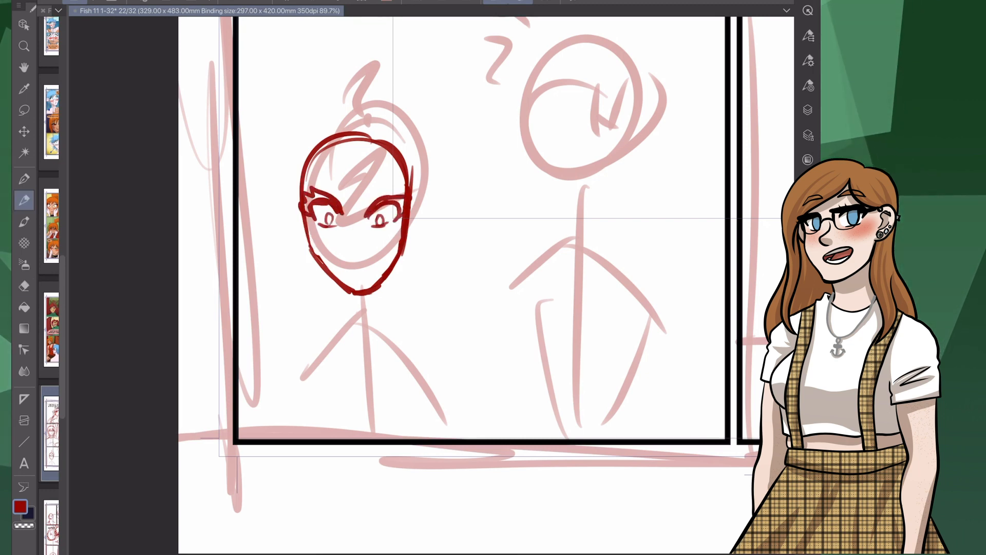
- Add a tilted mouth, nostril dots, ears, a swept fringe and a high collar to the bottom-left panel's left character
{"action": "left_click_drag", "start_coordinate": [353, 273], "coordinate": [367, 265]}
{"action": "mouse_move", "coordinate": [359, 257]}
{"action": "left_mouse_down"}
{"action": "mouse_move", "coordinate": [406, 233]}
{"action": "mouse_move", "coordinate": [388, 294]}
{"action": "left_mouse_up"}
{"action": "left_click", "coordinate": [398, 227]}
{"action": "left_click", "coordinate": [404, 228]}
{"action": "left_click_drag", "start_coordinate": [434, 253], "coordinate": [435, 298]}
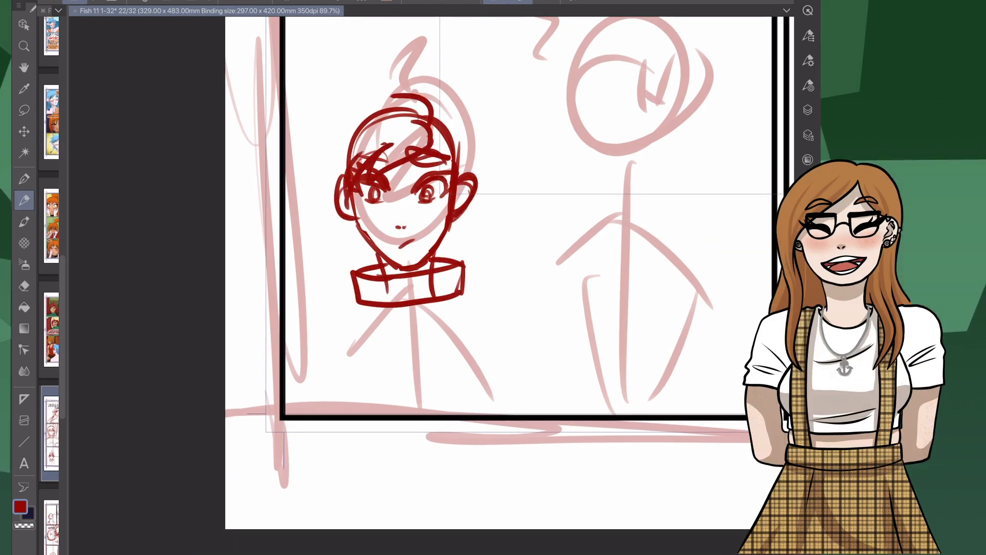
- Draw the hair volume around the skull and start wavy pigtails on the bottom-left panel's left character
{"action": "left_click_drag", "start_coordinate": [340, 175], "coordinate": [427, 106]}
{"action": "left_click_drag", "start_coordinate": [434, 144], "coordinate": [452, 170]}
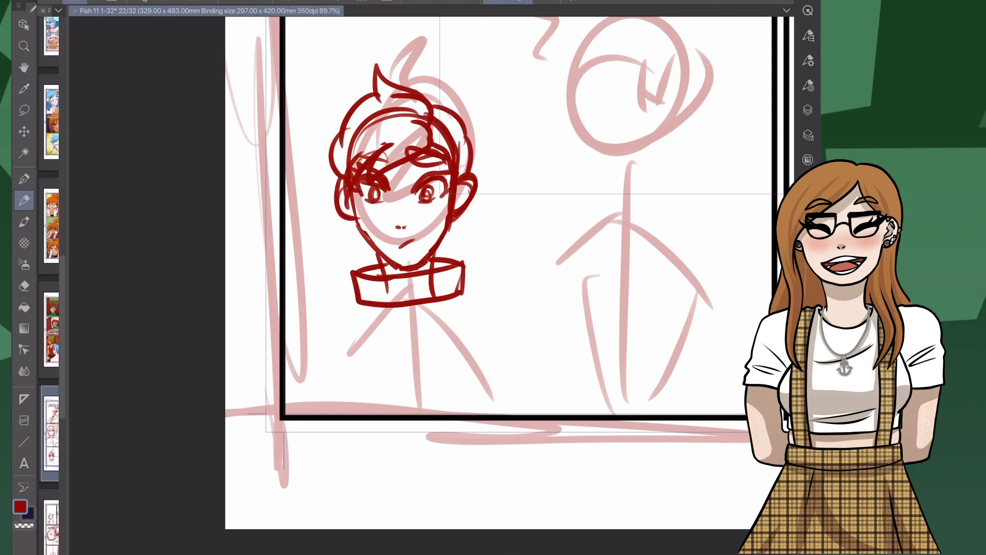
{"action": "left_click_drag", "start_coordinate": [329, 153], "coordinate": [329, 266]}
{"action": "left_click_drag", "start_coordinate": [465, 134], "coordinate": [518, 267]}
- Draw the shoulders, arm lines and cloth folds below the collar of the bottom-left panel's left character
{"action": "scroll", "coordinate": [508, 272], "scroll_direction": "down", "scroll_amount": 2}
{"action": "left_click_drag", "start_coordinate": [368, 199], "coordinate": [283, 235]}
{"action": "key", "text": "ctrl+z"}
{"action": "left_click_drag", "start_coordinate": [475, 192], "coordinate": [581, 347]}
{"action": "left_click_drag", "start_coordinate": [286, 244], "coordinate": [295, 337]}
{"action": "scroll", "coordinate": [509, 272], "scroll_direction": "up", "scroll_amount": 2}
{"action": "left_click_drag", "start_coordinate": [374, 301], "coordinate": [413, 315]}
{"action": "scroll", "coordinate": [509, 272], "scroll_direction": "up", "scroll_amount": 1}
- Clean up the pigtails of the bottom-left panel's left character and redraw them with fuller inner curls
{"action": "key", "text": "e"}
{"action": "left_click_drag", "start_coordinate": [493, 126], "coordinate": [524, 247]}
{"action": "left_click_drag", "start_coordinate": [558, 198], "coordinate": [555, 226]}
{"action": "left_click_drag", "start_coordinate": [324, 133], "coordinate": [303, 267]}
{"action": "key", "text": "p"}
{"action": "left_click_drag", "start_coordinate": [335, 151], "coordinate": [298, 280]}
{"action": "left_click_drag", "start_coordinate": [339, 210], "coordinate": [298, 277]}
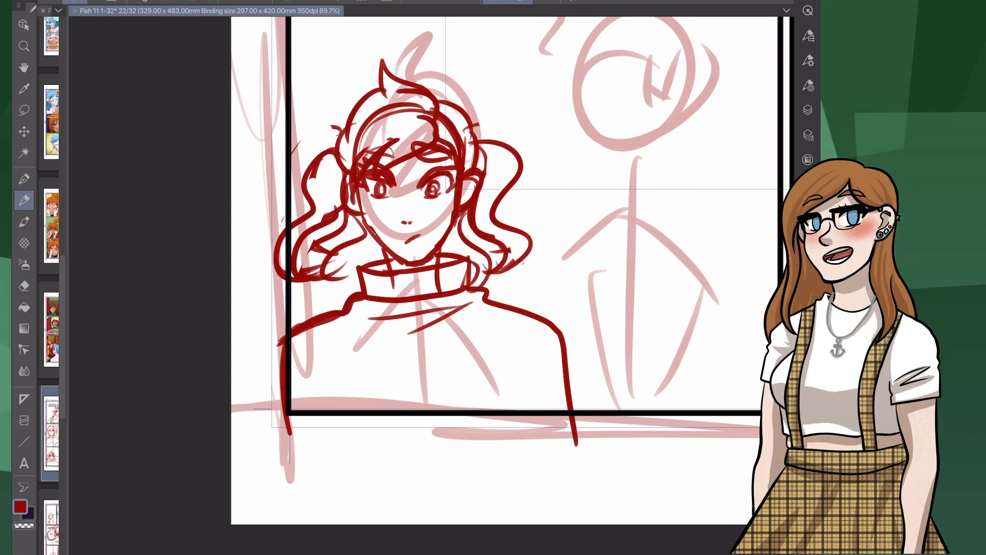
{"action": "left_click_drag", "start_coordinate": [373, 247], "coordinate": [361, 290]}
- Sketch and refine a three-quarter head outline with an angular chin for the bottom-left panel's right character
{"action": "scroll", "coordinate": [432, 257], "scroll_direction": "right", "scroll_amount": 1}
{"action": "left_click_drag", "start_coordinate": [487, 168], "coordinate": [489, 242]}
{"action": "scroll", "coordinate": [432, 257], "scroll_direction": "right", "scroll_amount": 2}
{"action": "scroll", "coordinate": [432, 257], "scroll_direction": "up", "scroll_amount": 1}
{"action": "key", "text": "p"}
{"action": "scroll", "coordinate": [431, 256], "scroll_direction": "right", "scroll_amount": 1}
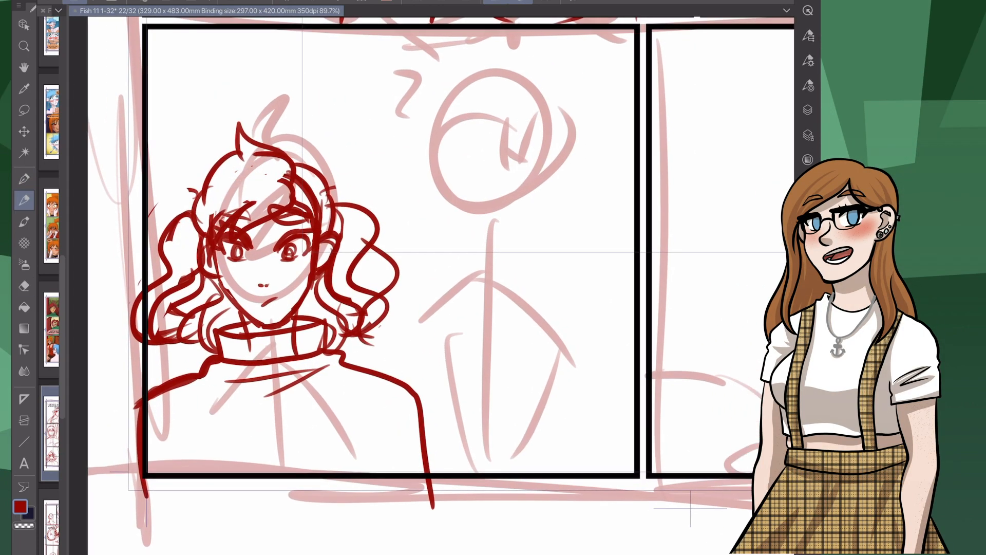
{"action": "left_click_drag", "start_coordinate": [605, 99], "coordinate": [611, 163]}
{"action": "left_click_drag", "start_coordinate": [535, 166], "coordinate": [547, 203]}
{"action": "scroll", "coordinate": [431, 256], "scroll_direction": "right", "scroll_amount": 3}
{"action": "scroll", "coordinate": [432, 257], "scroll_direction": "up", "scroll_amount": 1}
{"action": "scroll", "coordinate": [431, 257], "scroll_direction": "left", "scroll_amount": 1}
{"action": "left_click_drag", "start_coordinate": [499, 165], "coordinate": [494, 237]}
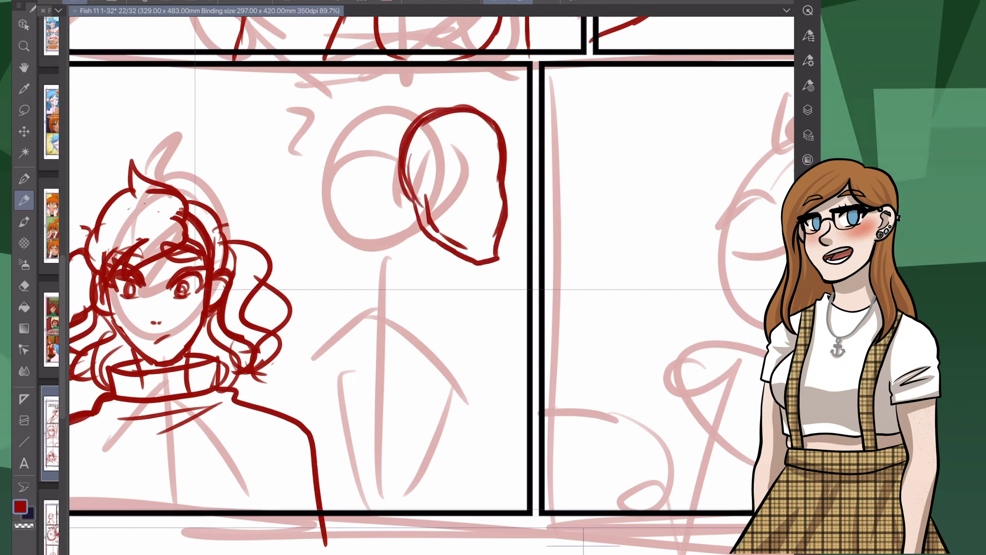
{"action": "key", "text": "e"}
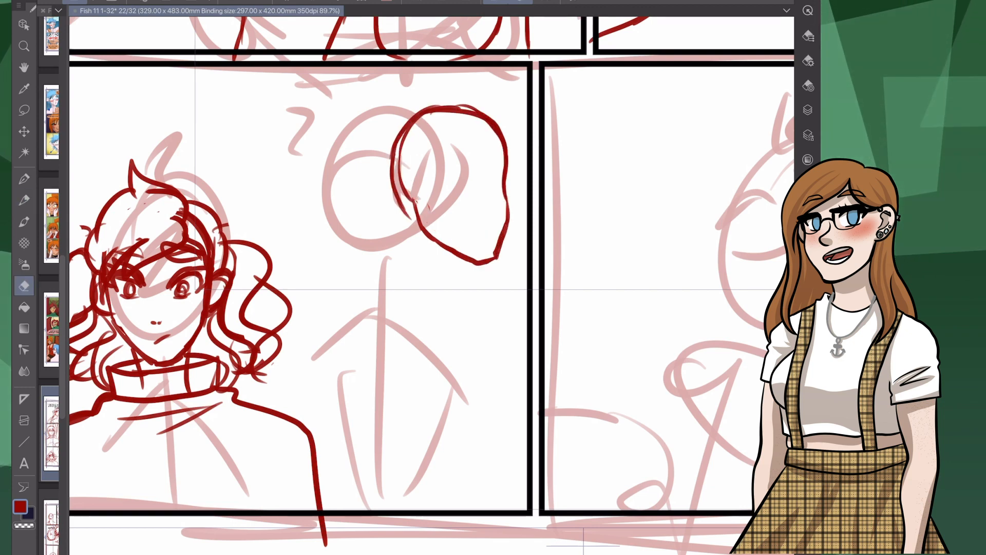
{"action": "key", "text": "ctrl+z"}
{"action": "key", "text": "e"}
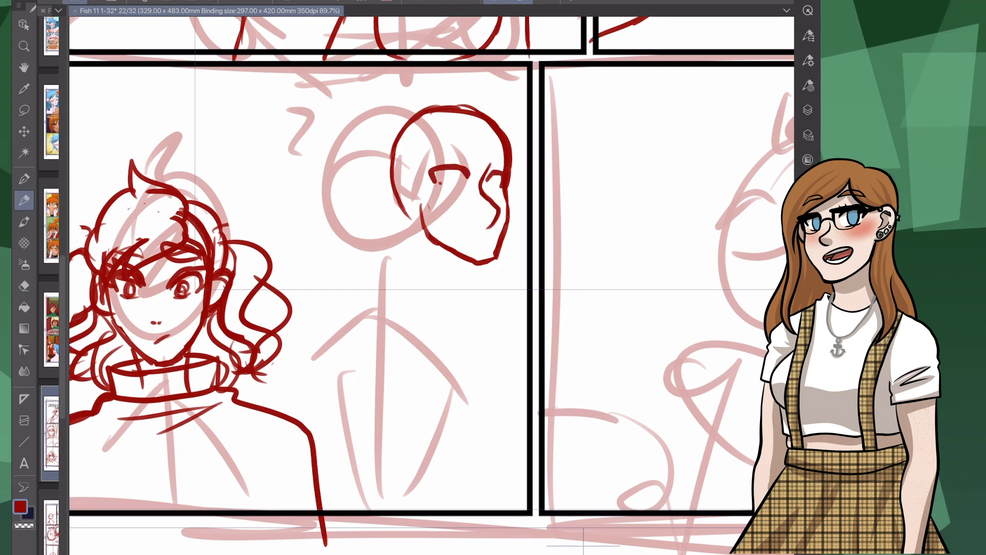
- Draw the eyes, eyebrows and thin fringe strands between them on the bottom-left panel's right character
{"action": "left_click_drag", "start_coordinate": [455, 136], "coordinate": [468, 161]}
{"action": "left_click_drag", "start_coordinate": [468, 143], "coordinate": [482, 178]}
{"action": "left_click_drag", "start_coordinate": [506, 150], "coordinate": [488, 167]}
{"action": "left_click_drag", "start_coordinate": [490, 136], "coordinate": [491, 156]}
{"action": "left_click_drag", "start_coordinate": [483, 146], "coordinate": [486, 170]}
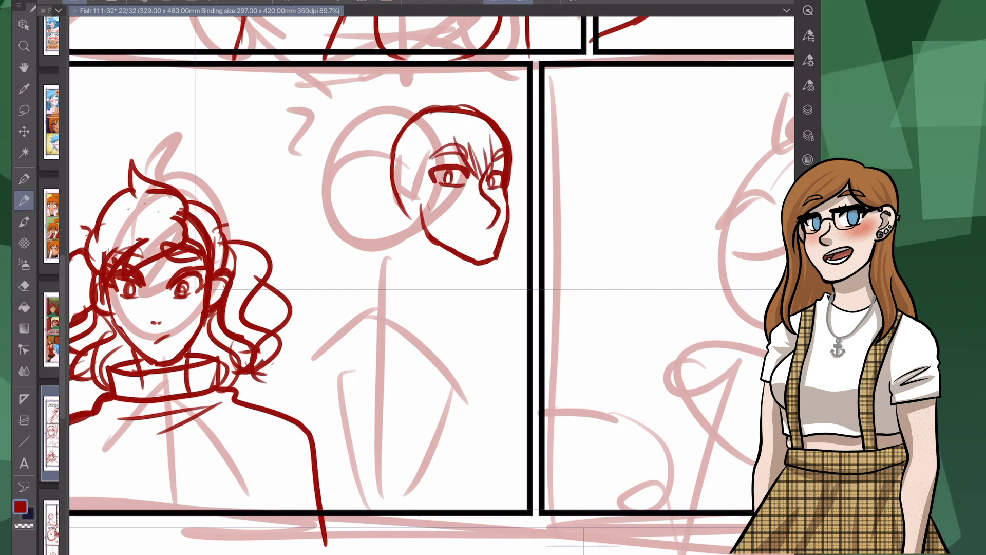
{"action": "key", "text": "e"}
{"action": "key", "text": "p"}
- Erase and redraw the jaw and chin line of the bottom-left panel's right character
{"action": "left_click_drag", "start_coordinate": [442, 288], "coordinate": [446, 268]}
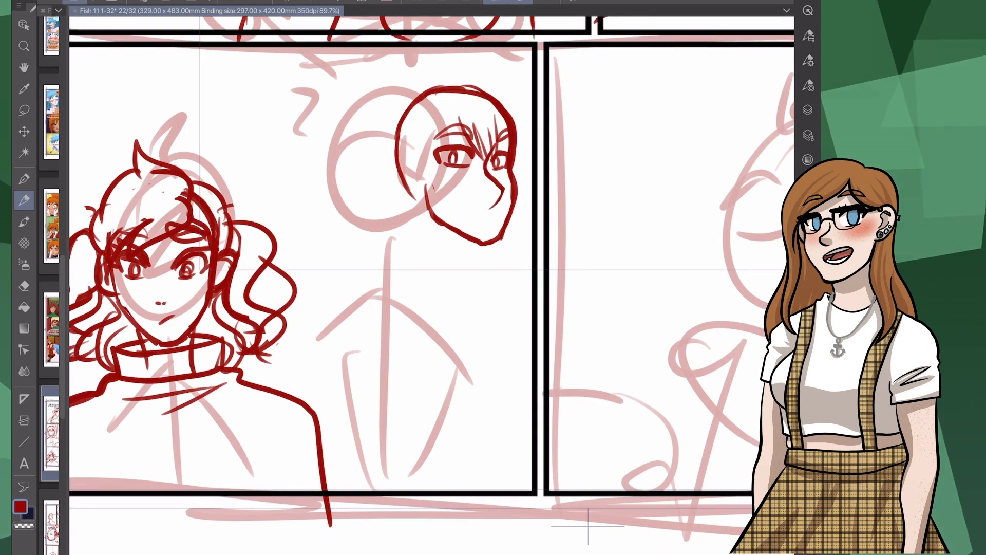
{"action": "key", "text": "e"}
{"action": "mouse_move", "coordinate": [452, 218]}
{"action": "left_mouse_down"}
{"action": "mouse_move", "coordinate": [491, 234]}
{"action": "mouse_move", "coordinate": [508, 202]}
{"action": "left_mouse_up"}
{"action": "mouse_move", "coordinate": [451, 237]}
{"action": "left_mouse_down"}
{"action": "mouse_move", "coordinate": [418, 199]}
{"action": "mouse_move", "coordinate": [497, 242]}
{"action": "left_mouse_up"}
{"action": "key", "text": "e"}
{"action": "left_click_drag", "start_coordinate": [516, 201], "coordinate": [502, 242]}
{"action": "key", "text": "p"}
{"action": "left_click_drag", "start_coordinate": [513, 167], "coordinate": [496, 243]}
- Draw the outer hair and long side locks framing the right character's face and erase the old crown line
{"action": "mouse_move", "coordinate": [506, 96]}
{"action": "left_mouse_down"}
{"action": "mouse_move", "coordinate": [526, 235]}
{"action": "mouse_move", "coordinate": [524, 118]}
{"action": "mouse_move", "coordinate": [532, 192]}
{"action": "left_mouse_up"}
{"action": "key", "text": "e"}
{"action": "left_click_drag", "start_coordinate": [525, 174], "coordinate": [508, 235]}
{"action": "key", "text": "p"}
{"action": "mouse_move", "coordinate": [424, 100]}
{"action": "left_mouse_down"}
{"action": "mouse_move", "coordinate": [409, 153]}
{"action": "mouse_move", "coordinate": [428, 248]}
{"action": "left_mouse_up"}
{"action": "left_click_drag", "start_coordinate": [529, 154], "coordinate": [506, 246]}
{"action": "left_click_drag", "start_coordinate": [434, 154], "coordinate": [443, 265]}
{"action": "key", "text": "e"}
{"action": "mouse_move", "coordinate": [475, 94]}
{"action": "left_mouse_down"}
{"action": "mouse_move", "coordinate": [513, 126]}
{"action": "mouse_move", "coordinate": [529, 121]}
{"action": "left_mouse_up"}
{"action": "key", "text": "p"}
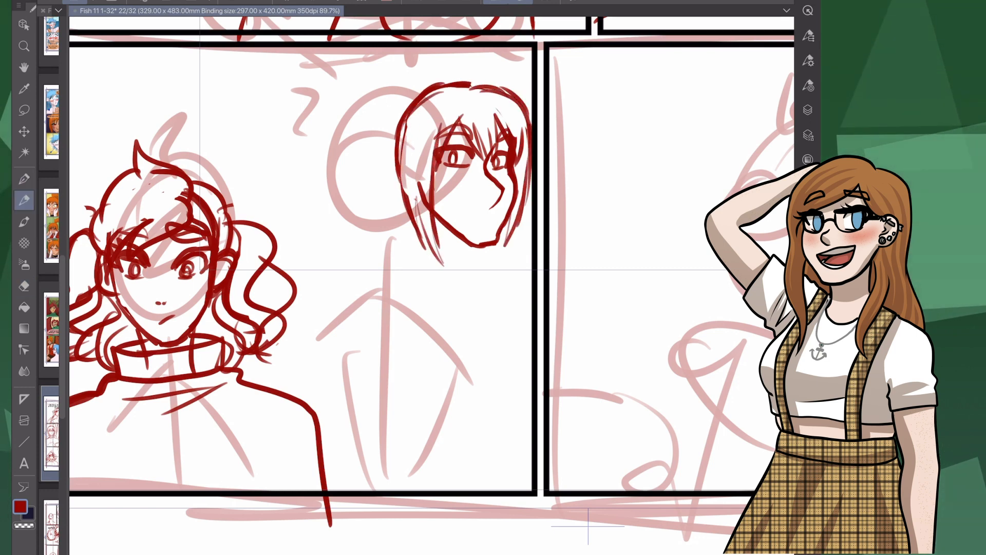
- Undo the last two hair strokes, redraw the near side lock, and add a ponytail curve behind the right character's head
{"action": "key", "text": "ctrl+z"}
{"action": "key", "text": "ctrl+z"}
{"action": "left_click_drag", "start_coordinate": [406, 177], "coordinate": [433, 246]}
{"action": "left_click_drag", "start_coordinate": [433, 206], "coordinate": [440, 248]}
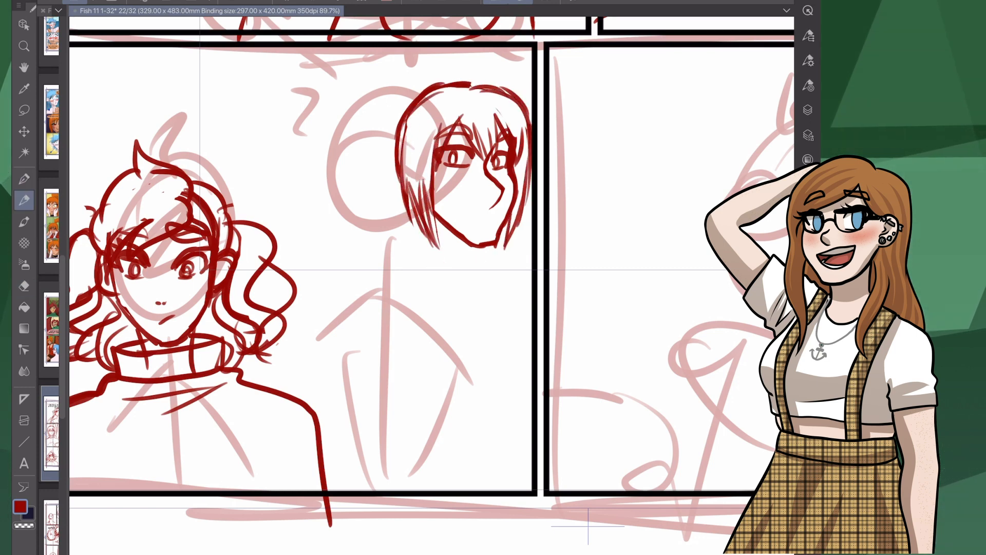
{"action": "left_click_drag", "start_coordinate": [432, 86], "coordinate": [382, 215]}
{"action": "key", "text": "e"}
{"action": "scroll", "coordinate": [496, 188], "scroll_direction": "down", "scroll_amount": 1}
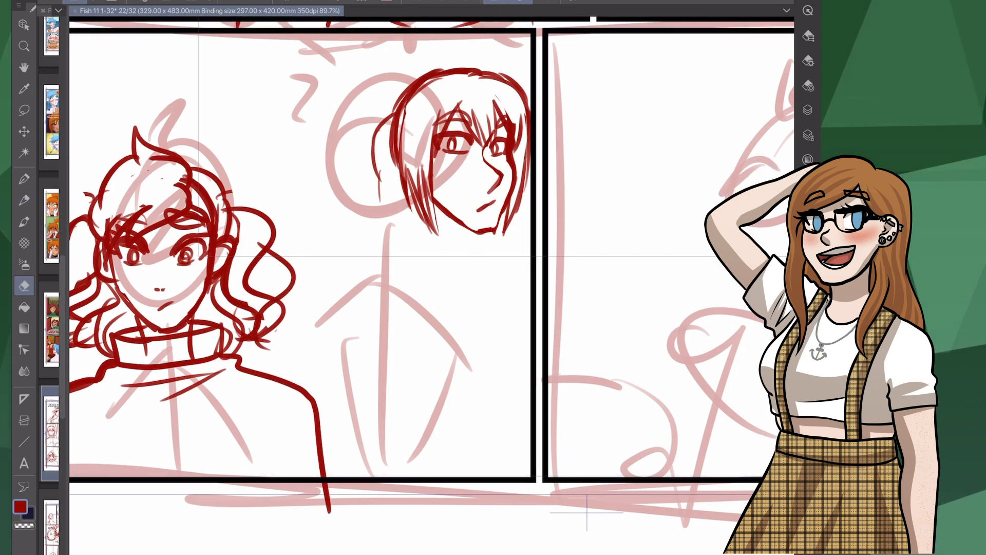
- Draw the neck and sloping shoulder lines of the bottom-left panel's right character
{"action": "scroll", "coordinate": [432, 277], "scroll_direction": "down", "scroll_amount": 1}
{"action": "left_click_drag", "start_coordinate": [429, 206], "coordinate": [430, 239]}
{"action": "left_click_drag", "start_coordinate": [480, 213], "coordinate": [473, 266]}
{"action": "left_click_drag", "start_coordinate": [479, 231], "coordinate": [488, 251]}
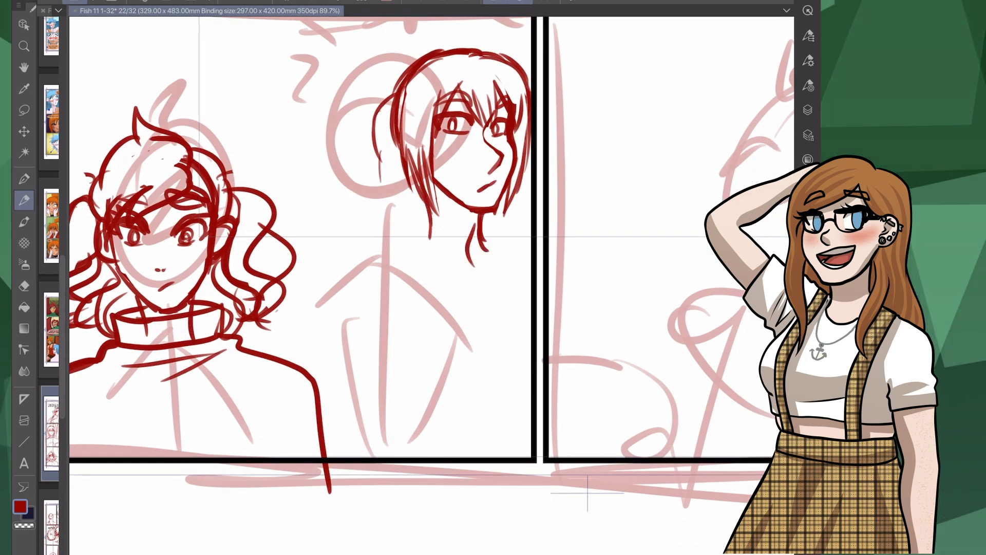
{"action": "key", "text": "e"}
{"action": "key", "text": "p"}
{"action": "left_click_drag", "start_coordinate": [430, 209], "coordinate": [403, 267]}
{"action": "left_click_drag", "start_coordinate": [405, 264], "coordinate": [368, 298]}
{"action": "left_click_drag", "start_coordinate": [484, 243], "coordinate": [528, 254]}
{"action": "scroll", "coordinate": [431, 277], "scroll_direction": "down", "scroll_amount": 1}
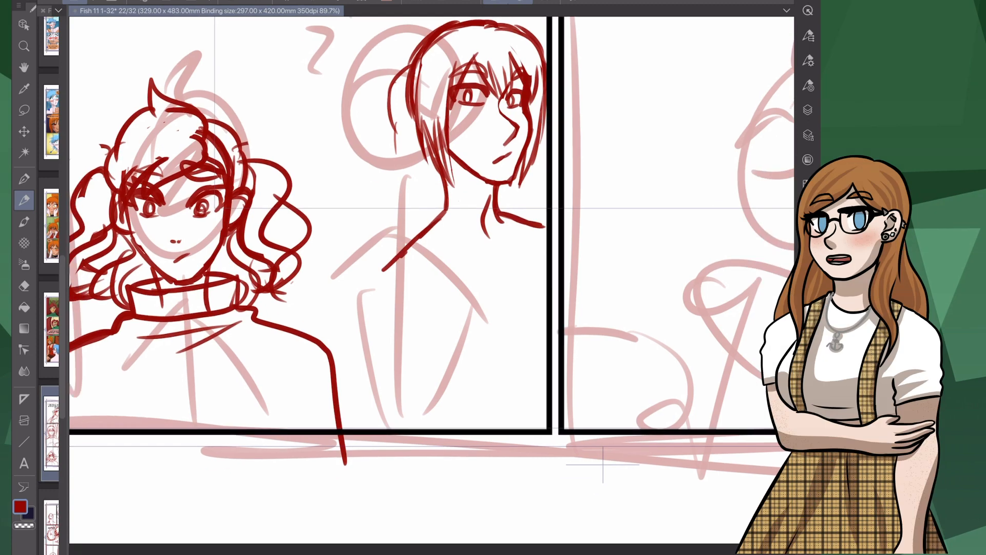
- Add a high collar, the near arm line and long ponytail strands to the bottom-left panel's right character
{"action": "left_click_drag", "start_coordinate": [438, 227], "coordinate": [520, 214]}
{"action": "left_click_drag", "start_coordinate": [337, 294], "coordinate": [333, 350]}
{"action": "left_click_drag", "start_coordinate": [395, 110], "coordinate": [400, 237]}
{"action": "left_click_drag", "start_coordinate": [409, 154], "coordinate": [401, 236]}
{"action": "scroll", "coordinate": [431, 277], "scroll_direction": "down", "scroll_amount": 1}
{"action": "key", "text": "e"}
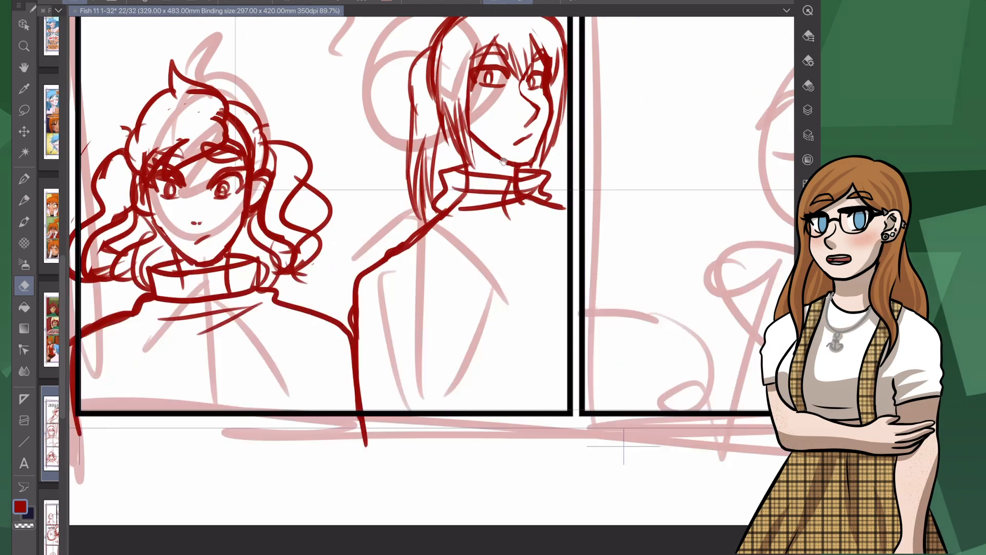
- Select the bottom-left panel's right character sketch and shift it slightly upward
{"action": "scroll", "coordinate": [431, 278], "scroll_direction": "down", "scroll_amount": 2}
{"action": "key", "text": "m"}
{"action": "left_click_drag", "start_coordinate": [555, 77], "coordinate": [552, 72]}
{"action": "key", "text": "ctrl+t"}
{"action": "left_click_drag", "start_coordinate": [483, 216], "coordinate": [484, 207]}
{"action": "key", "text": "Return"}
{"action": "key", "text": "ctrl+d"}
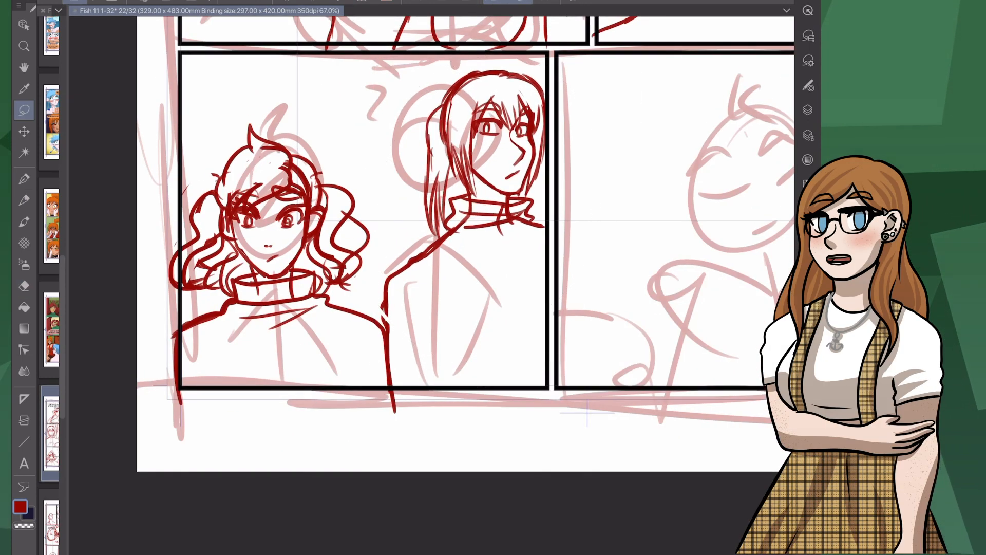
- Draw the torso line and sleeve fold of the bottom-left panel's right character
{"action": "key", "text": "p"}
{"action": "left_click_drag", "start_coordinate": [438, 319], "coordinate": [440, 402]}
{"action": "left_click_drag", "start_coordinate": [389, 319], "coordinate": [417, 331]}
- Draw long vertical strands behind both characters in the bottom-left panel and reinforce the right character's torso line
{"action": "left_click_drag", "start_coordinate": [387, 58], "coordinate": [342, 182]}
{"action": "left_click_drag", "start_coordinate": [411, 61], "coordinate": [417, 232]}
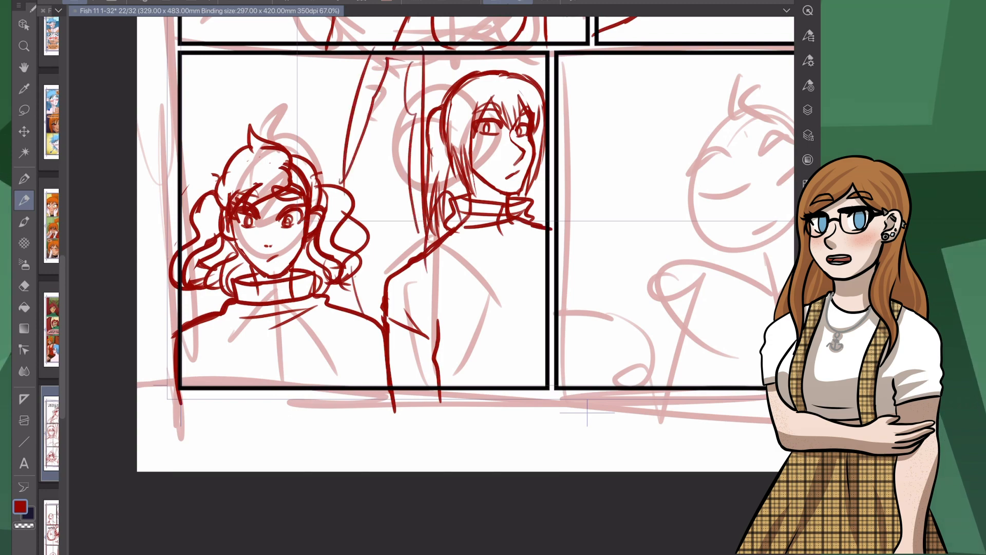
{"action": "left_click_drag", "start_coordinate": [204, 149], "coordinate": [181, 234]}
{"action": "left_click_drag", "start_coordinate": [195, 124], "coordinate": [181, 163]}
{"action": "left_click_drag", "start_coordinate": [444, 327], "coordinate": [441, 386]}
{"action": "scroll", "coordinate": [432, 278], "scroll_direction": "down", "scroll_amount": 2}
{"action": "scroll", "coordinate": [432, 278], "scroll_direction": "up", "scroll_amount": 2}
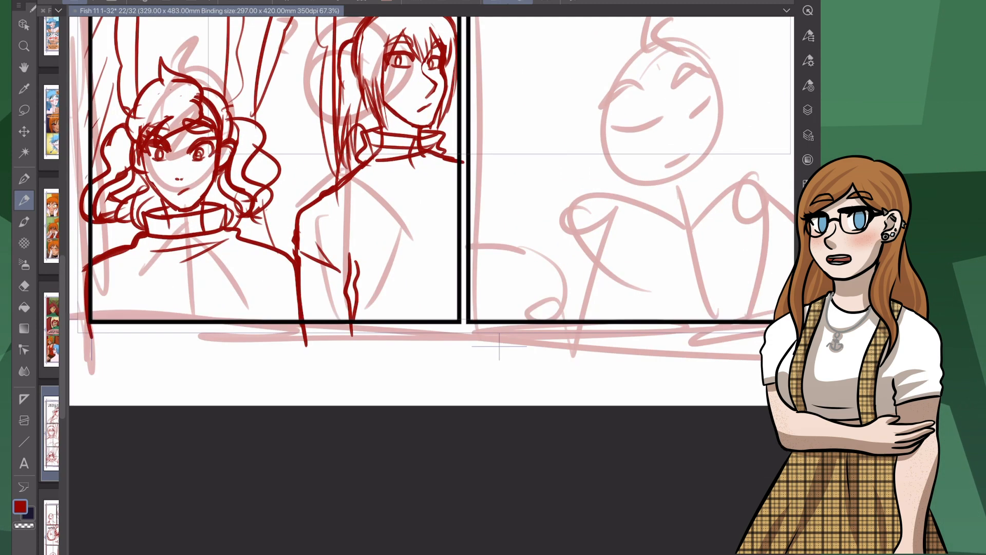
{"action": "key", "text": "e"}
{"action": "left_click_drag", "start_coordinate": [431, 308], "coordinate": [427, 246]}
{"action": "left_click_drag", "start_coordinate": [565, 206], "coordinate": [320, 350]}
{"action": "key", "text": "p"}
{"action": "left_click_drag", "start_coordinate": [469, 150], "coordinate": [468, 239]}
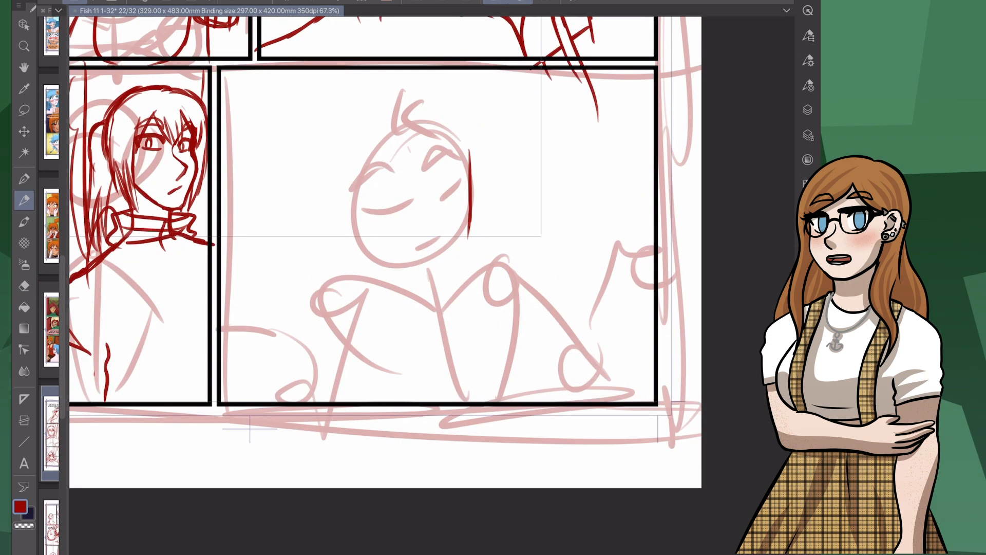
{"action": "key", "text": "e"}
{"action": "left_click_drag", "start_coordinate": [451, 271], "coordinate": [467, 234]}
- Draw the head and jaw outline of the bottom-right panel's character over the rough
{"action": "scroll", "coordinate": [473, 150], "scroll_direction": "down", "scroll_amount": 1}
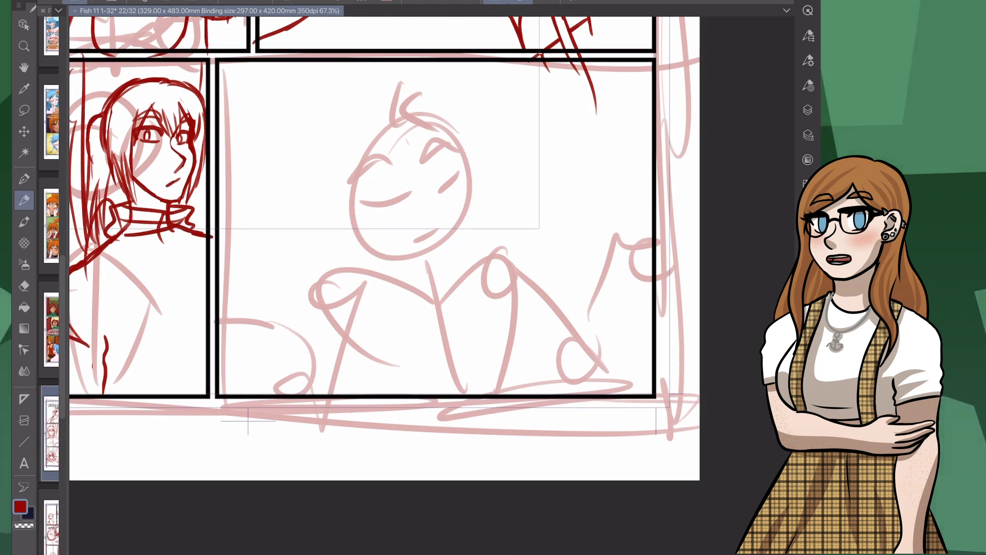
{"action": "left_click_drag", "start_coordinate": [432, 278], "coordinate": [418, 264]}
{"action": "left_click_drag", "start_coordinate": [435, 109], "coordinate": [454, 184]}
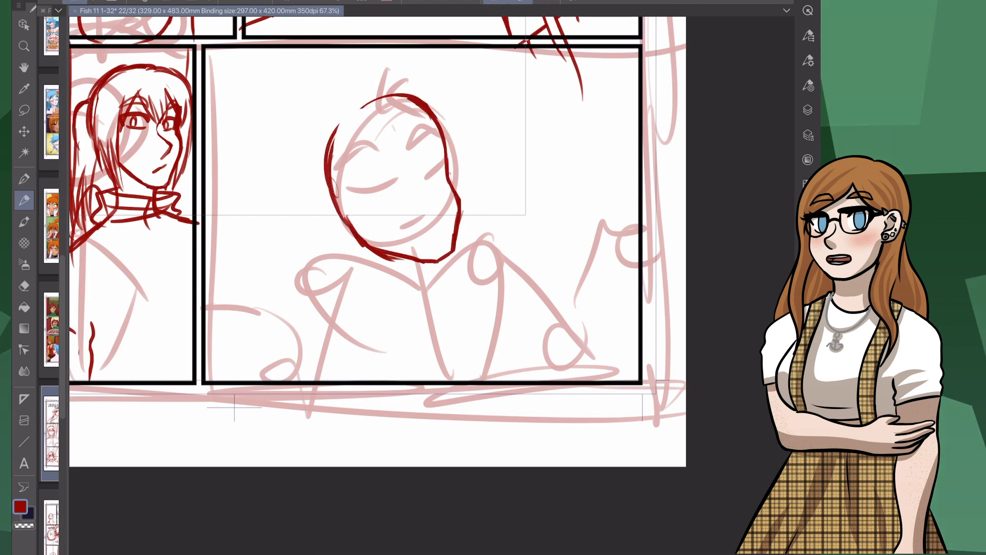
{"action": "left_click_drag", "start_coordinate": [458, 193], "coordinate": [450, 255]}
- Select the bottom-right character's head outline, rotate it slightly clockwise, and deselect it
{"action": "key", "text": "m"}
{"action": "left_click_drag", "start_coordinate": [411, 61], "coordinate": [408, 62]}
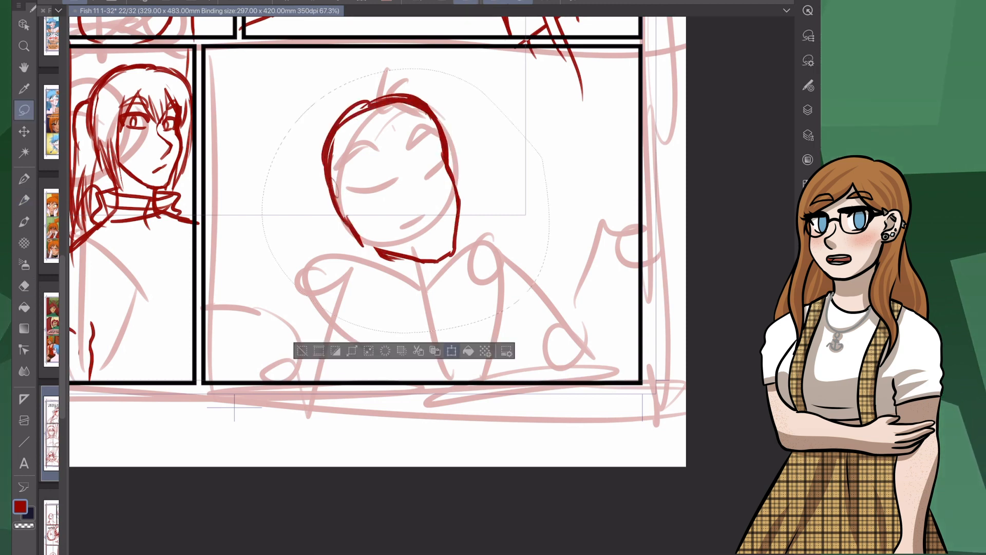
{"action": "key", "text": "ctrl+t"}
{"action": "left_click_drag", "start_coordinate": [575, 157], "coordinate": [582, 189]}
{"action": "key", "text": "Return"}
{"action": "key", "text": "ctrl+d"}
- Clean up the bottom-right character's head outline and draw the closed eyes, raised brows and nose
{"action": "key", "text": "p"}
{"action": "key", "text": "e"}
{"action": "left_click_drag", "start_coordinate": [337, 187], "coordinate": [377, 104]}
{"action": "left_click_drag", "start_coordinate": [411, 103], "coordinate": [454, 144]}
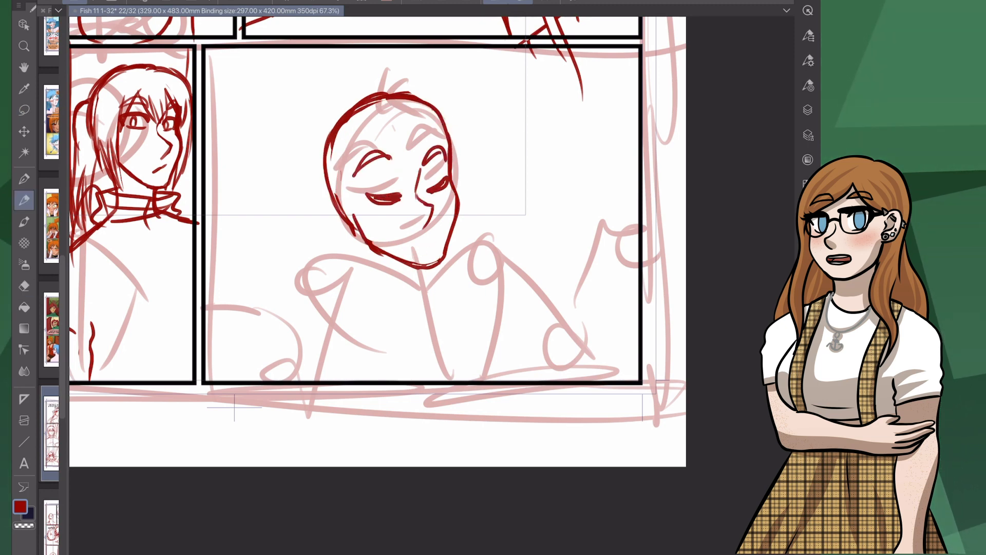
- Undo the last facial stroke, then add pointed ears, a dangling earring, neck and shoulder lines to the bottom-right character
{"action": "key", "text": "ctrl+z"}
{"action": "left_click_drag", "start_coordinate": [441, 260], "coordinate": [450, 287]}
{"action": "mouse_move", "coordinate": [364, 241]}
{"action": "left_mouse_down"}
{"action": "mouse_move", "coordinate": [393, 279]}
{"action": "mouse_move", "coordinate": [434, 304]}
{"action": "left_mouse_up"}
{"action": "mouse_move", "coordinate": [392, 277]}
{"action": "left_mouse_down"}
{"action": "mouse_move", "coordinate": [392, 300]}
{"action": "mouse_move", "coordinate": [270, 297]}
{"action": "left_mouse_up"}
{"action": "left_click_drag", "start_coordinate": [443, 271], "coordinate": [557, 251]}
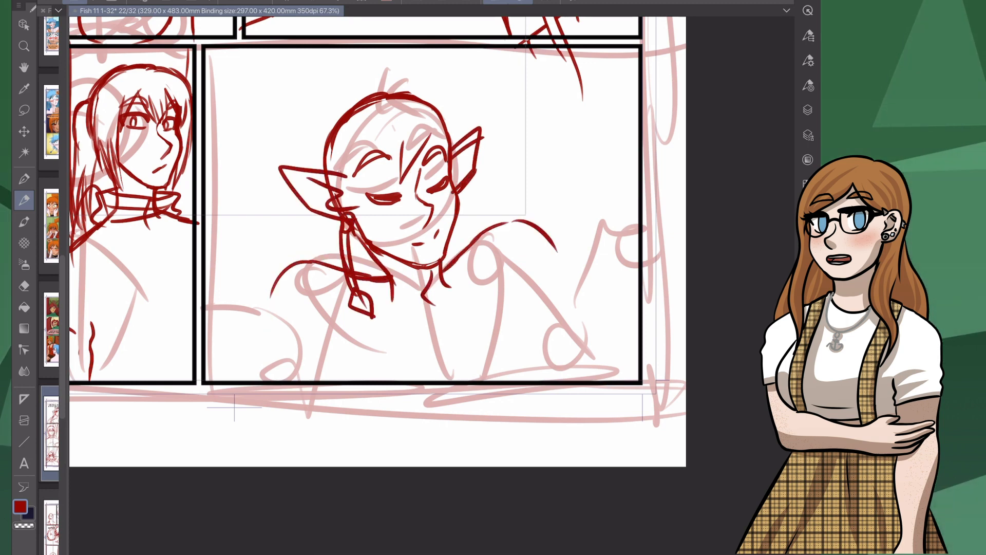
- Extend the bottom-right character's shoulders into outer upper-arm lines and undo the surplus strokes
{"action": "left_click_drag", "start_coordinate": [311, 262], "coordinate": [230, 380]}
{"action": "left_click_drag", "start_coordinate": [496, 221], "coordinate": [583, 298]}
{"action": "key", "text": "ctrl+z"}
{"action": "key", "text": "ctrl+z"}
- Draw the bottom-right character's spiky hair tufts around the head, with pointed locks beside the ears and neck
{"action": "left_click_drag", "start_coordinate": [410, 82], "coordinate": [345, 60]}
{"action": "left_click_drag", "start_coordinate": [366, 89], "coordinate": [293, 165]}
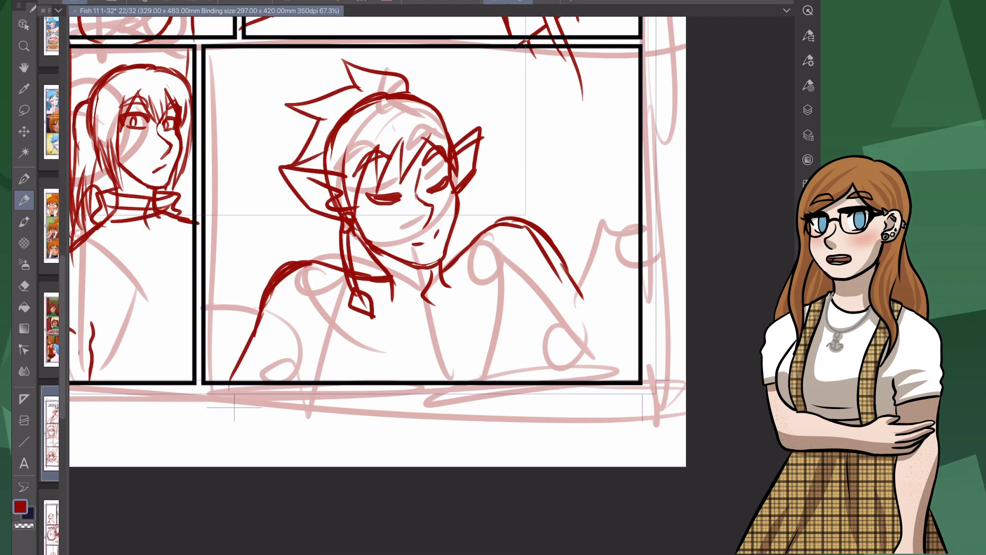
{"action": "left_click_drag", "start_coordinate": [408, 79], "coordinate": [434, 101]}
{"action": "left_click_drag", "start_coordinate": [361, 50], "coordinate": [366, 90]}
{"action": "left_click_drag", "start_coordinate": [447, 97], "coordinate": [483, 130]}
{"action": "mouse_move", "coordinate": [319, 213]}
{"action": "left_mouse_down"}
{"action": "mouse_move", "coordinate": [342, 246]}
{"action": "mouse_move", "coordinate": [383, 237]}
{"action": "left_mouse_up"}
{"action": "key", "text": "e"}
{"action": "key", "text": "p"}
- Refine the bottom-right character's upper-arm lines and sketch the raised forearms on both sides
{"action": "left_click_drag", "start_coordinate": [411, 160], "coordinate": [422, 214]}
{"action": "left_click_drag", "start_coordinate": [391, 257], "coordinate": [367, 202]}
{"action": "left_click_drag", "start_coordinate": [503, 165], "coordinate": [586, 296]}
{"action": "left_click_drag", "start_coordinate": [586, 187], "coordinate": [560, 305]}
{"action": "left_click_drag", "start_coordinate": [578, 190], "coordinate": [630, 125]}
{"action": "key", "text": "e"}
{"action": "mouse_move", "coordinate": [249, 209]}
{"action": "left_mouse_down"}
{"action": "mouse_move", "coordinate": [207, 349]}
{"action": "mouse_move", "coordinate": [221, 339]}
{"action": "left_mouse_up"}
- Erase the skull outline showing through the bottom-right character's hair
{"action": "key", "text": "p"}
{"action": "key", "text": "e"}
{"action": "left_click_drag", "start_coordinate": [329, 126], "coordinate": [454, 113]}
{"action": "key", "text": "p"}
- Draw the bottom-right character's open neckline, torso side lines and lower sleeve lines
{"action": "left_click_drag", "start_coordinate": [249, 257], "coordinate": [326, 391]}
{"action": "left_click_drag", "start_coordinate": [368, 262], "coordinate": [404, 315]}
{"action": "left_click_drag", "start_coordinate": [406, 315], "coordinate": [432, 336]}
{"action": "left_click_drag", "start_coordinate": [463, 245], "coordinate": [453, 333]}
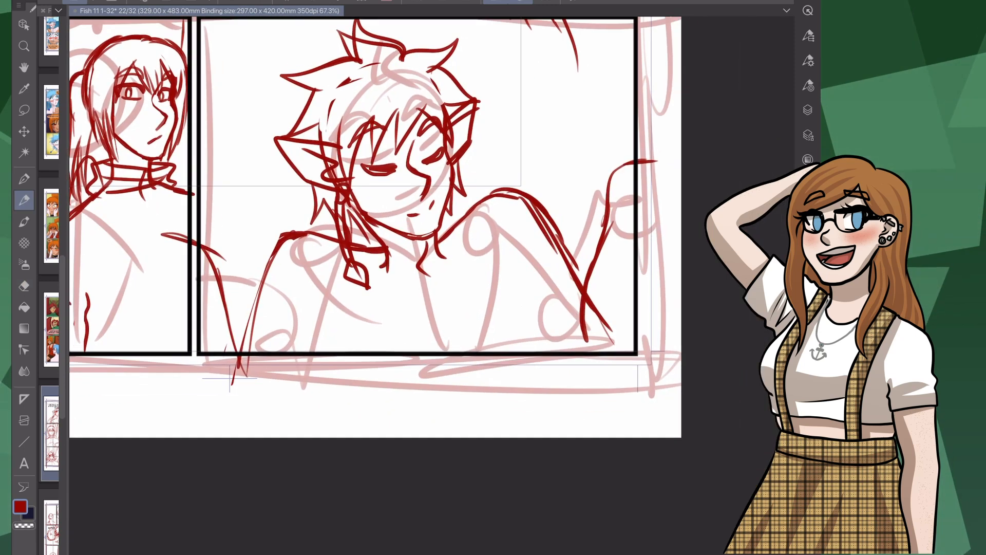
{"action": "left_click_drag", "start_coordinate": [485, 229], "coordinate": [489, 383]}
{"action": "left_click_drag", "start_coordinate": [492, 292], "coordinate": [552, 354]}
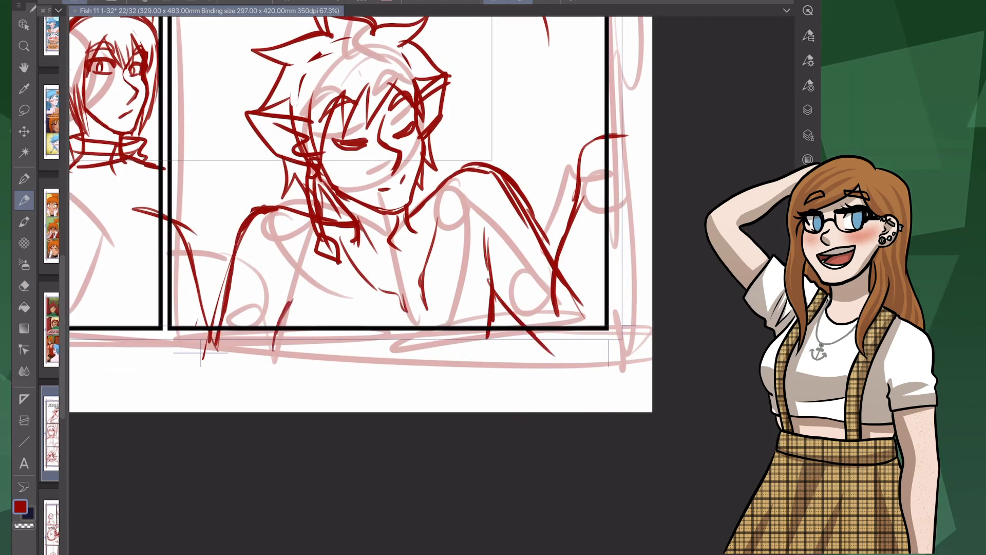
{"action": "left_click_drag", "start_coordinate": [289, 301], "coordinate": [274, 351]}
{"action": "left_click_drag", "start_coordinate": [282, 327], "coordinate": [355, 410]}
{"action": "left_click_drag", "start_coordinate": [341, 251], "coordinate": [395, 293]}
- Select the whole bottom-right character sketch, reduce its height slightly, and deselect it
{"action": "scroll", "coordinate": [426, 383], "scroll_direction": "down", "scroll_amount": 3}
{"action": "key", "text": "m"}
{"action": "mouse_move", "coordinate": [447, 170]}
{"action": "left_mouse_down"}
{"action": "mouse_move", "coordinate": [291, 177]}
{"action": "mouse_move", "coordinate": [448, 170]}
{"action": "left_mouse_up"}
{"action": "key", "text": "ctrl+t"}
{"action": "left_click_drag", "start_coordinate": [400, 401], "coordinate": [401, 369]}
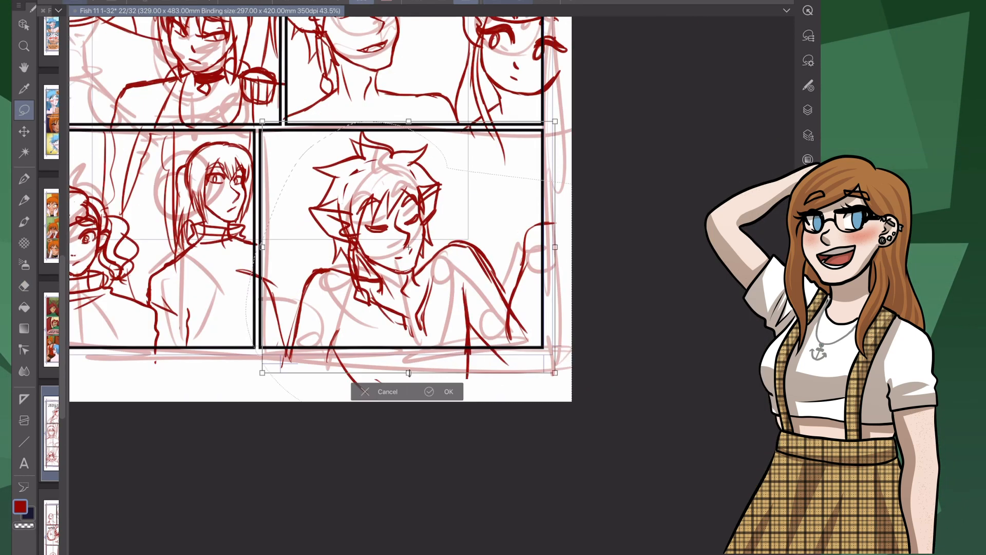
{"action": "key", "text": "Return"}
{"action": "key", "text": "ctrl+d"}
- Draw the outer lines of the bottom-right character's raised forearms and begin the hands
{"action": "key", "text": "p"}
{"action": "left_click_drag", "start_coordinate": [452, 203], "coordinate": [518, 117]}
{"action": "scroll", "coordinate": [382, 291], "scroll_direction": "up", "scroll_amount": 1}
{"action": "left_click_drag", "start_coordinate": [325, 186], "coordinate": [347, 280]}
{"action": "left_click_drag", "start_coordinate": [462, 206], "coordinate": [386, 207]}
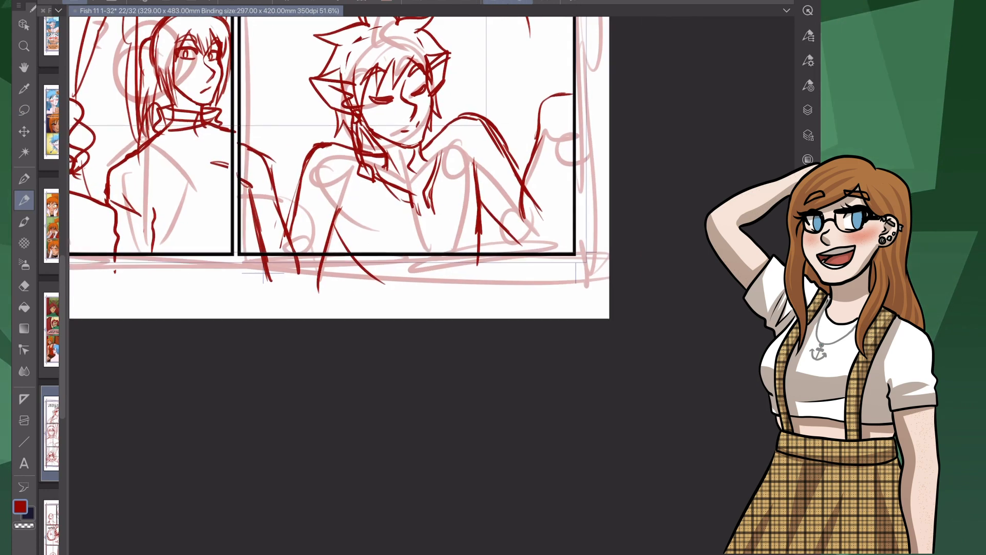
{"action": "left_click_drag", "start_coordinate": [565, 133], "coordinate": [534, 250]}
{"action": "left_click_drag", "start_coordinate": [591, 113], "coordinate": [567, 128]}
{"action": "left_click_drag", "start_coordinate": [333, 231], "coordinate": [319, 292]}
- Erase the doubled lines along the bottom-right character's right-hand shoulder and upper arm
{"action": "key", "text": "e"}
{"action": "left_click_drag", "start_coordinate": [478, 117], "coordinate": [518, 172]}
{"action": "left_click_drag", "start_coordinate": [529, 194], "coordinate": [541, 211]}
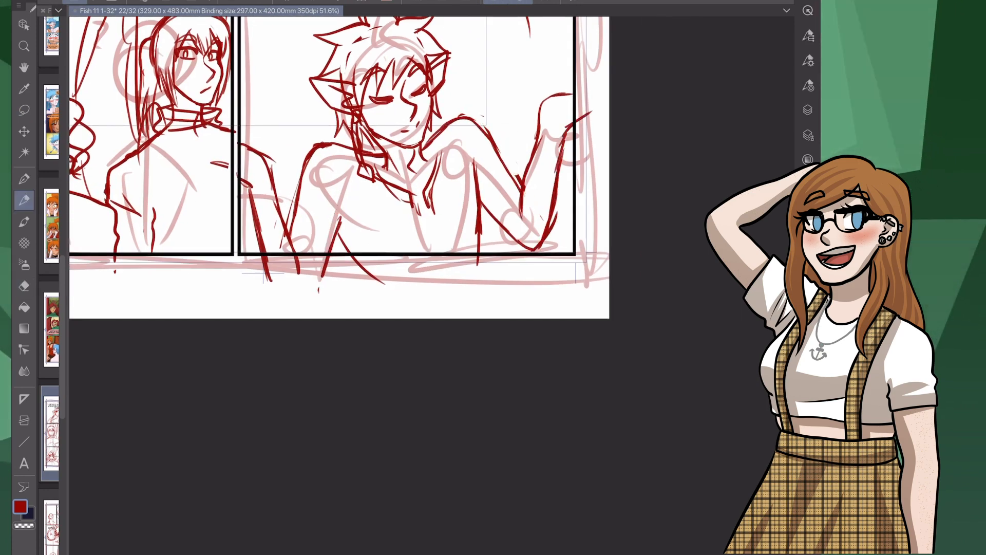
{"action": "key", "text": "e"}
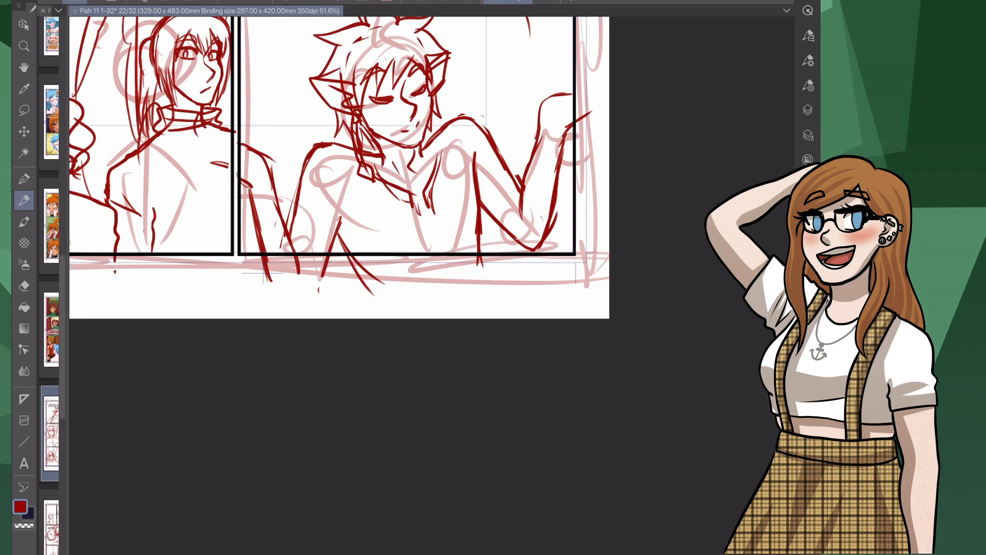
- Add chest and torso details to the bottom-right character and draw fingers on the raised, shrugging hands
{"action": "left_click_drag", "start_coordinate": [382, 167], "coordinate": [378, 226]}
{"action": "left_click_drag", "start_coordinate": [368, 311], "coordinate": [453, 306]}
{"action": "left_click_drag", "start_coordinate": [558, 211], "coordinate": [554, 286]}
{"action": "left_click_drag", "start_coordinate": [246, 250], "coordinate": [265, 368]}
{"action": "left_click_drag", "start_coordinate": [378, 226], "coordinate": [358, 237]}
{"action": "left_click_drag", "start_coordinate": [219, 200], "coordinate": [236, 221]}
{"action": "left_click_drag", "start_coordinate": [329, 206], "coordinate": [368, 228]}
- Select the shrugging bottom-right character again, adjust its height to fit the panel, and deselect it
{"action": "key", "text": "m"}
{"action": "left_click_drag", "start_coordinate": [467, 124], "coordinate": [627, 132]}
{"action": "key", "text": "ctrl+t"}
{"action": "left_click_drag", "start_coordinate": [438, 400], "coordinate": [437, 387]}
{"action": "left_click_drag", "start_coordinate": [437, 85], "coordinate": [437, 92]}
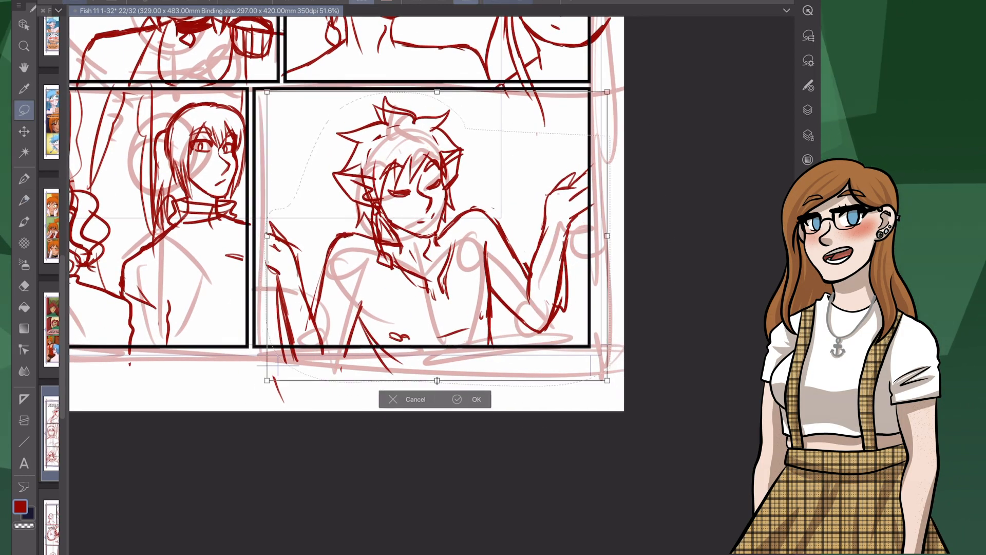
{"action": "left_click_drag", "start_coordinate": [437, 386], "coordinate": [437, 378]}
{"action": "key", "text": "Return"}
{"action": "key", "text": "ctrl+d"}
- Darken the mouth of the bottom-right panel's character
{"action": "key", "text": "p"}
{"action": "scroll", "coordinate": [406, 220], "scroll_direction": "up", "scroll_amount": 5}
{"action": "left_click_drag", "start_coordinate": [416, 211], "coordinate": [430, 216]}
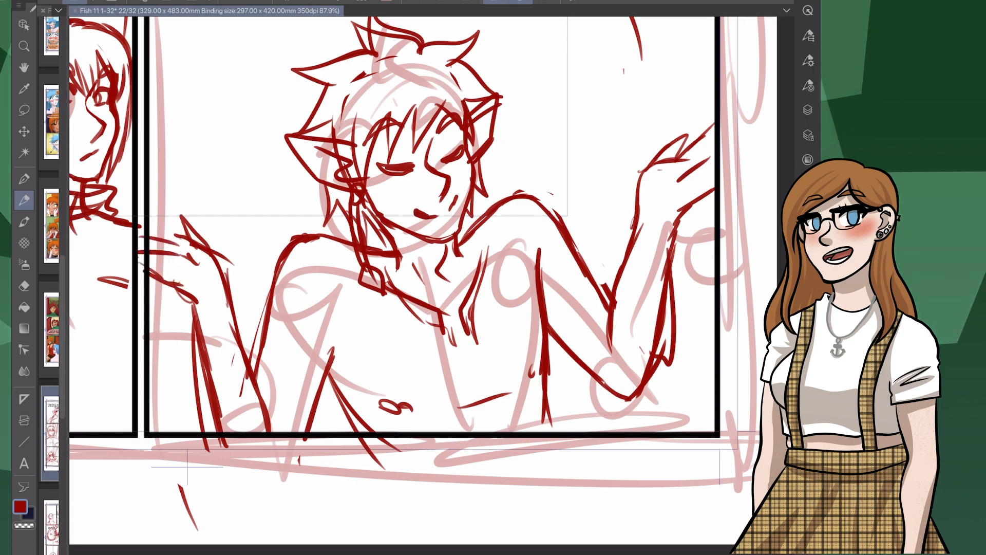
{"action": "scroll", "coordinate": [411, 226], "scroll_direction": "down", "scroll_amount": 5}
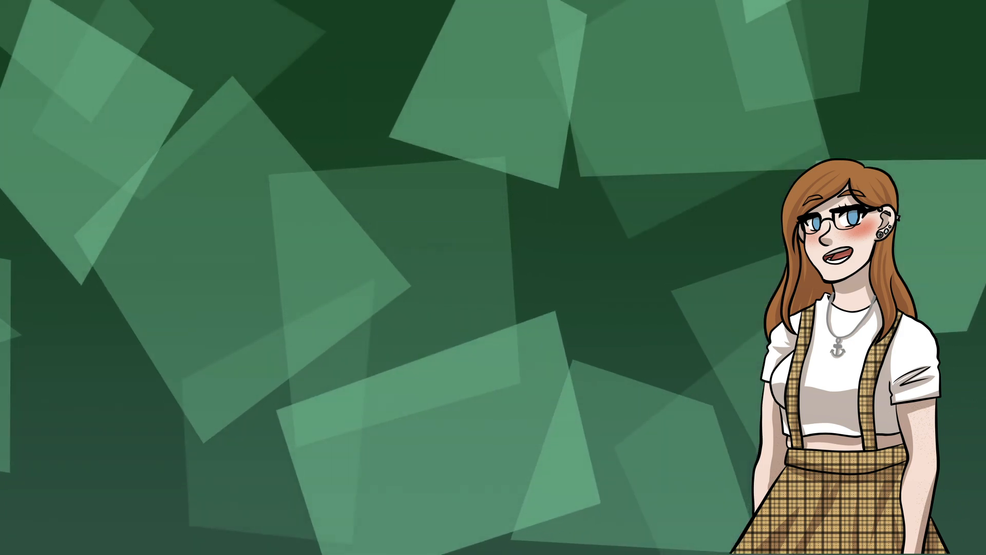